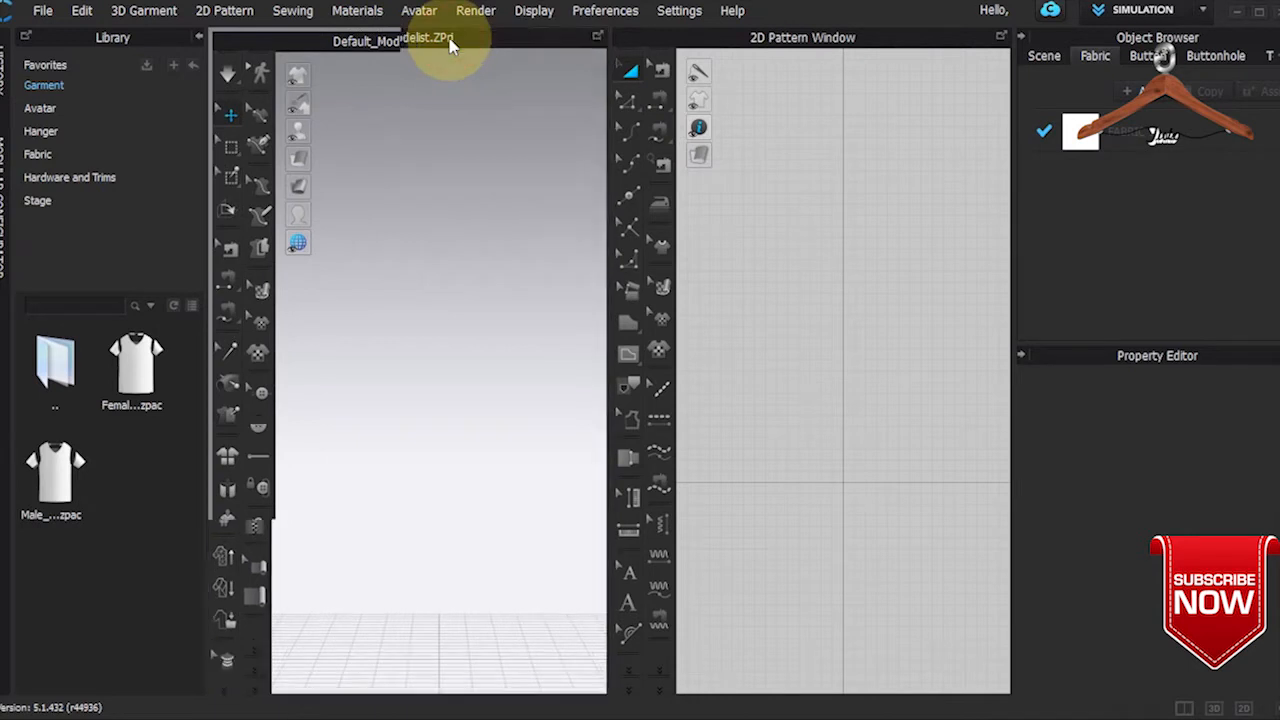
Step: Go up from the garment library folder and open the Female_V2 folder among the avatars
{"action": "left_click", "coordinate": [573, 43]}
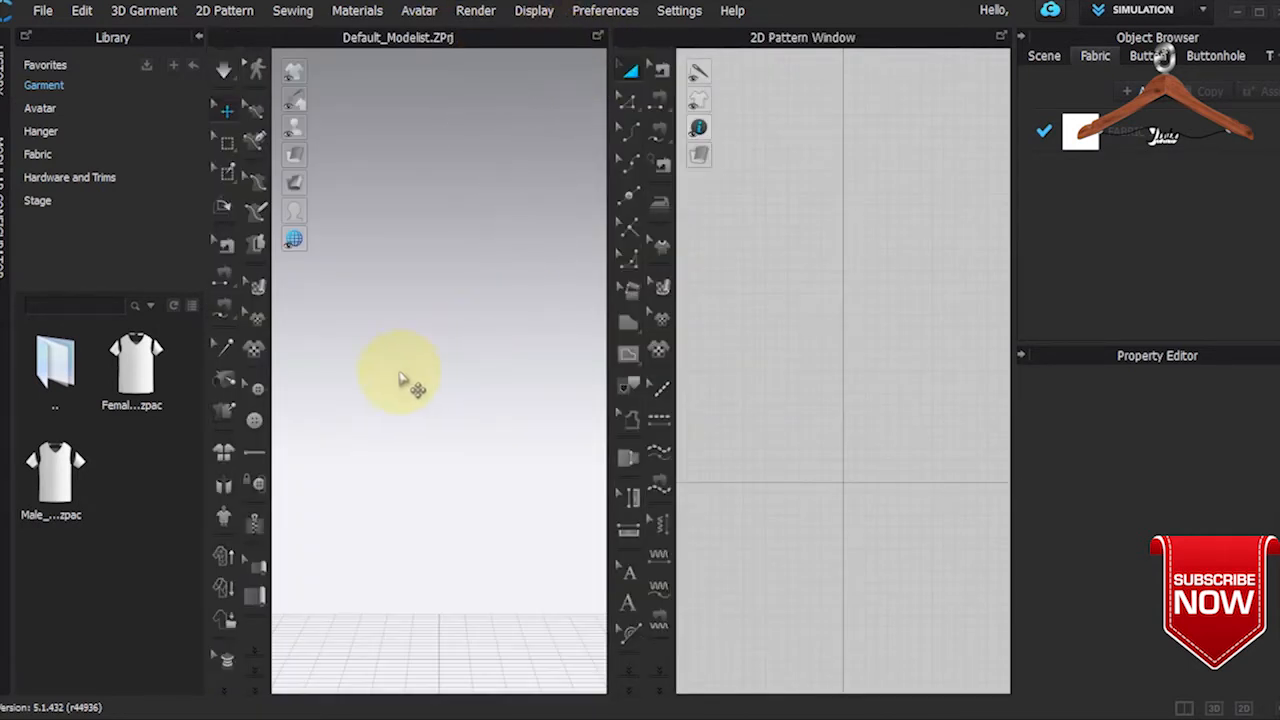
{"action": "left_click", "coordinate": [93, 95]}
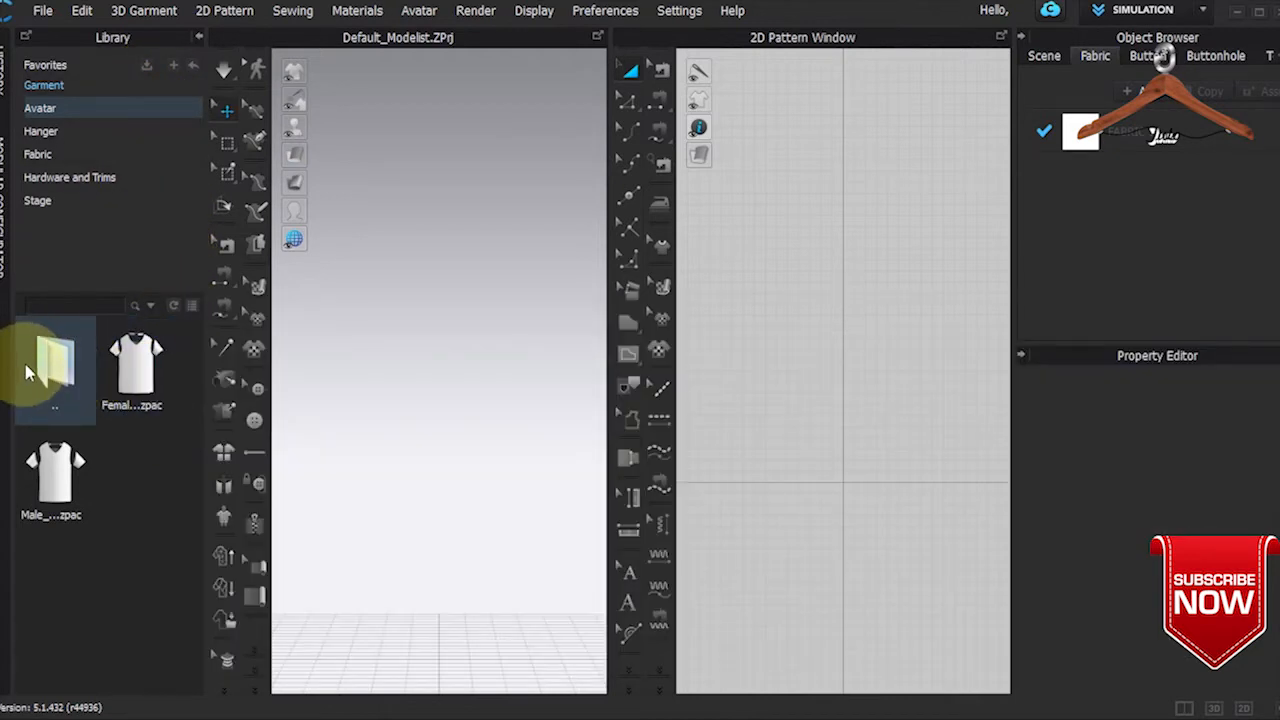
{"action": "double_click", "coordinate": [36, 370]}
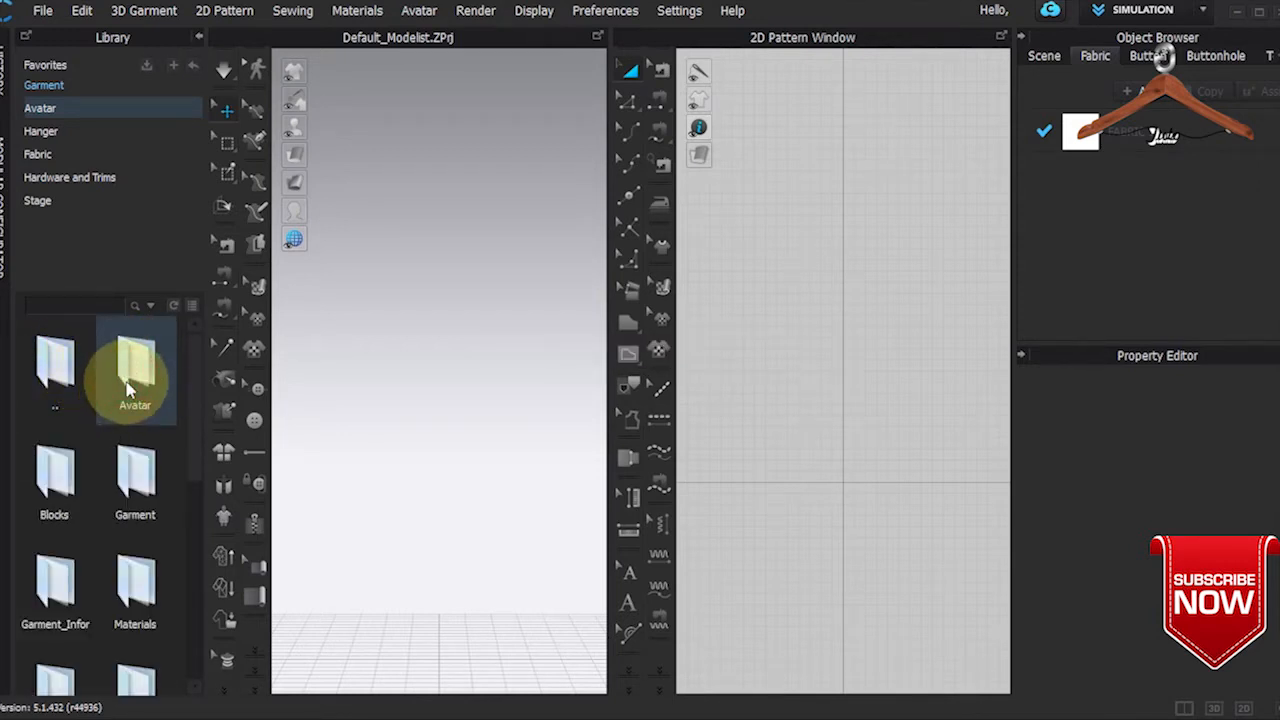
{"action": "double_click", "coordinate": [128, 388]}
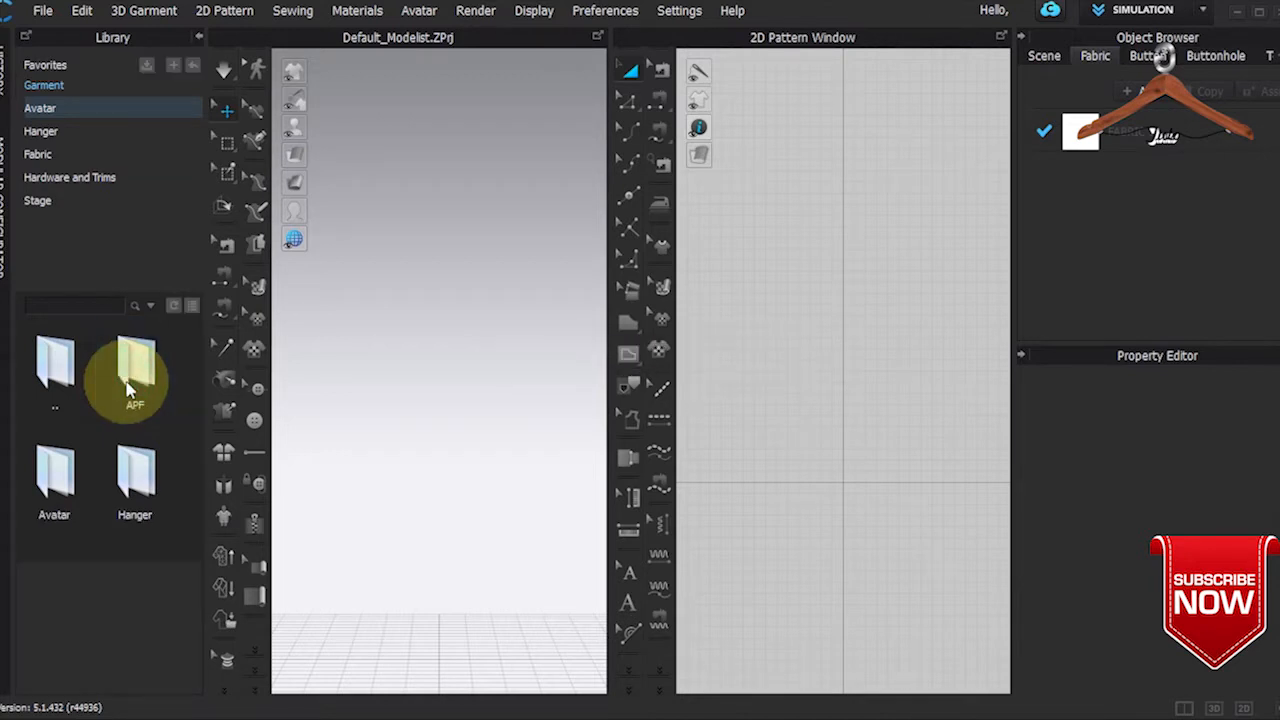
{"action": "double_click", "coordinate": [62, 490]}
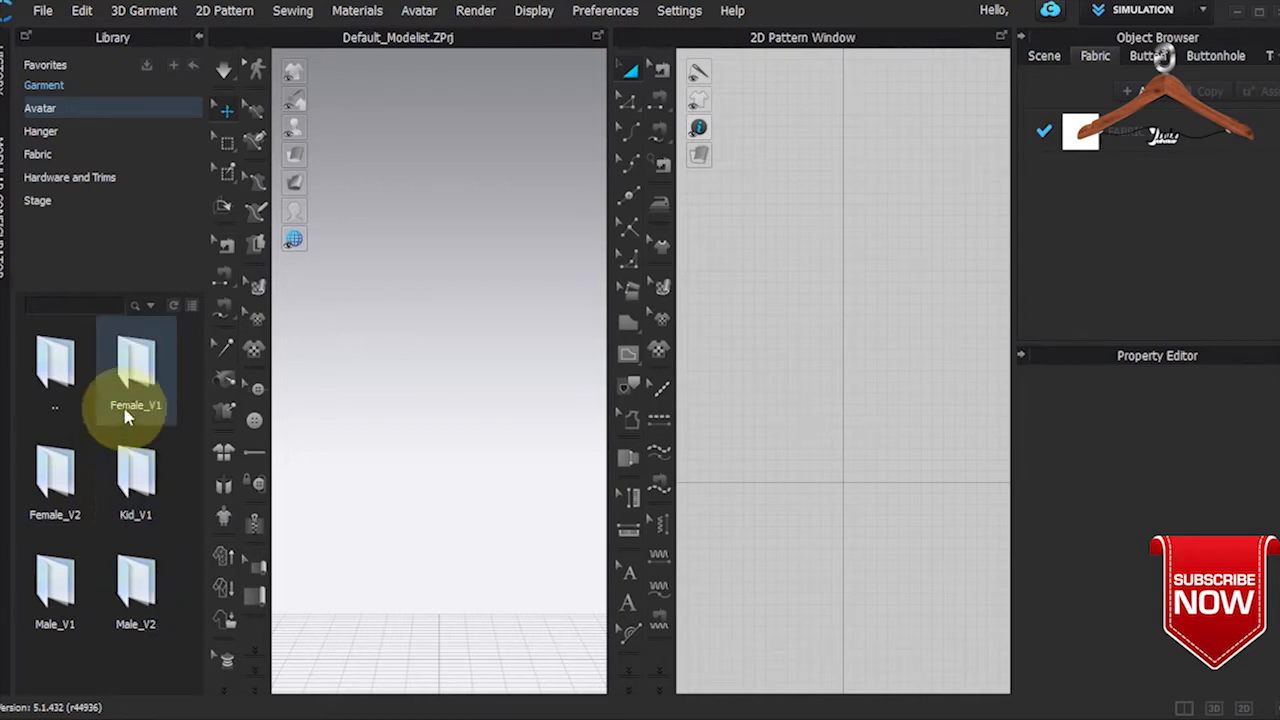
{"action": "double_click", "coordinate": [76, 467]}
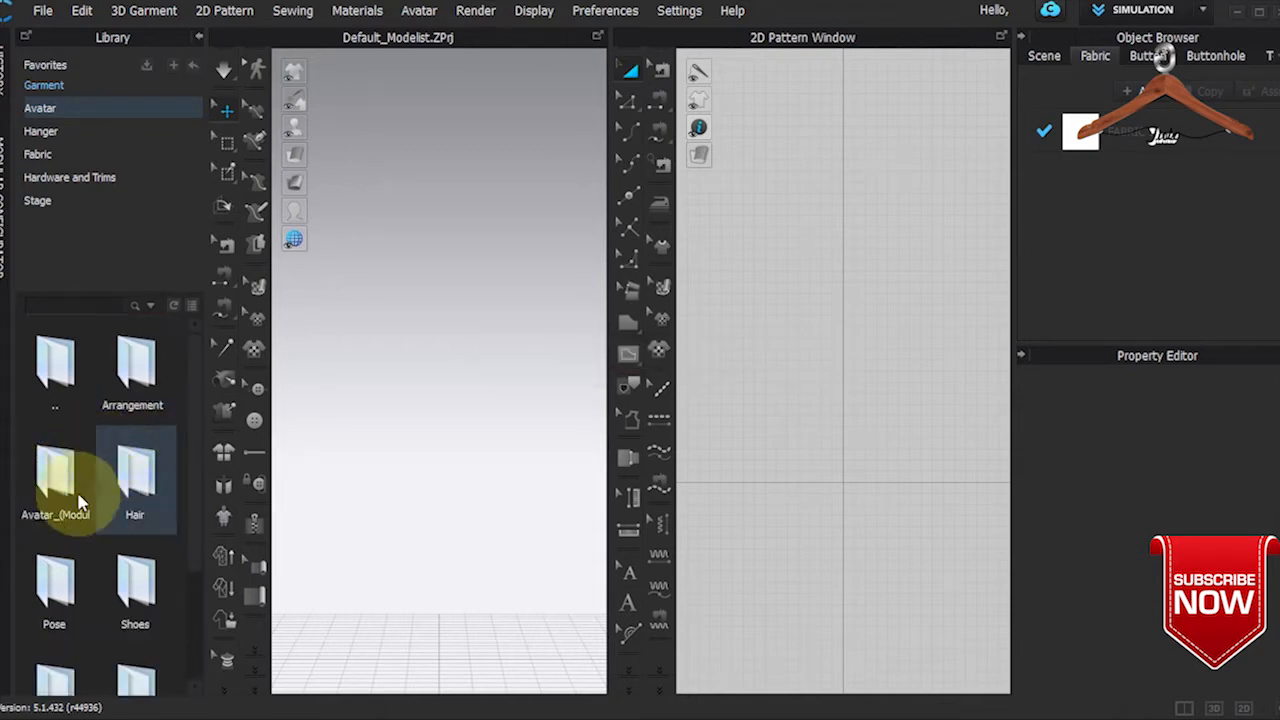
Step: Examine the available poses and hairstyles for the Female_V2 avatar, then return to its main folder
{"action": "double_click", "coordinate": [50, 612]}
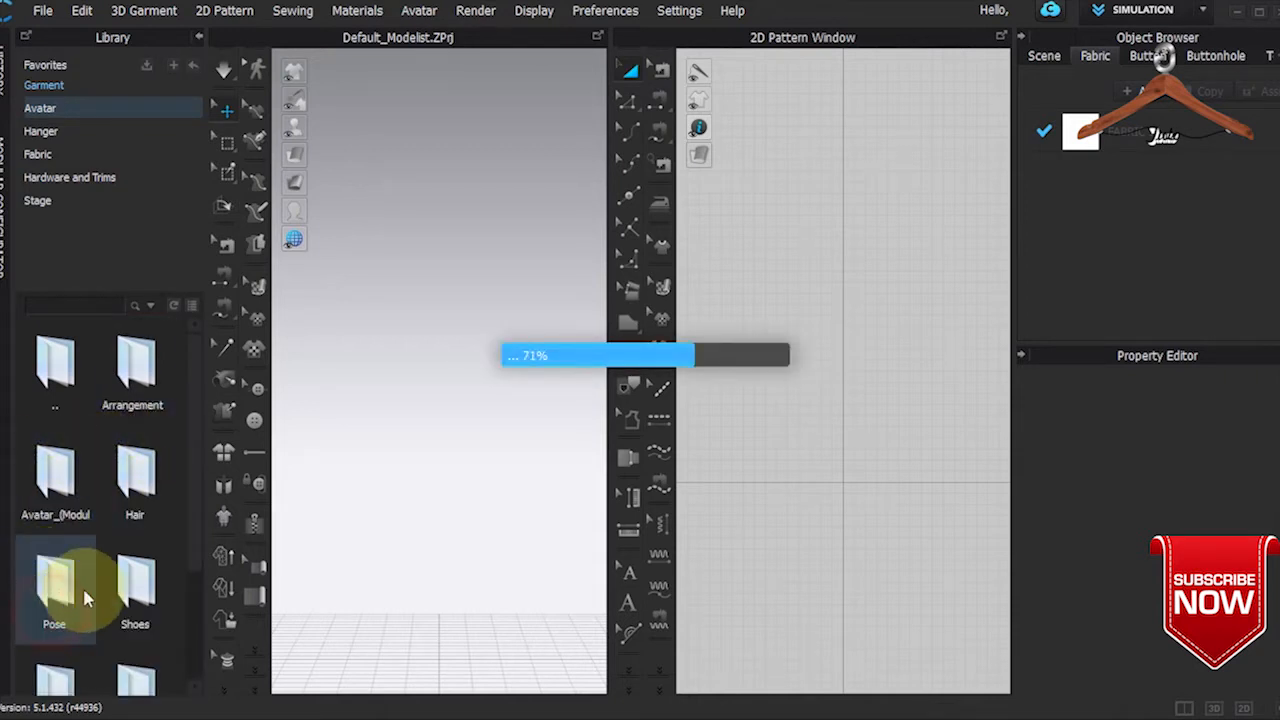
{"action": "scroll", "coordinate": [197, 535], "scroll_direction": "down", "scroll_amount": 1}
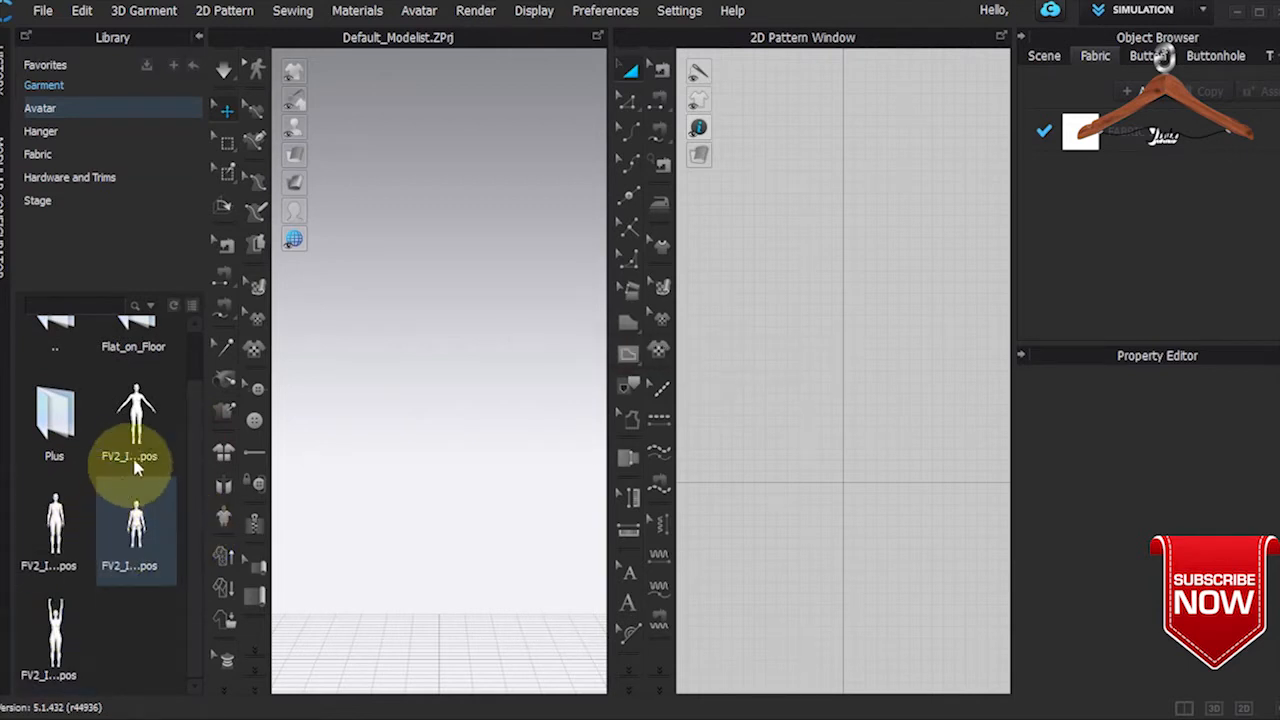
{"action": "left_click_drag", "start_coordinate": [193, 481], "coordinate": [198, 416]}
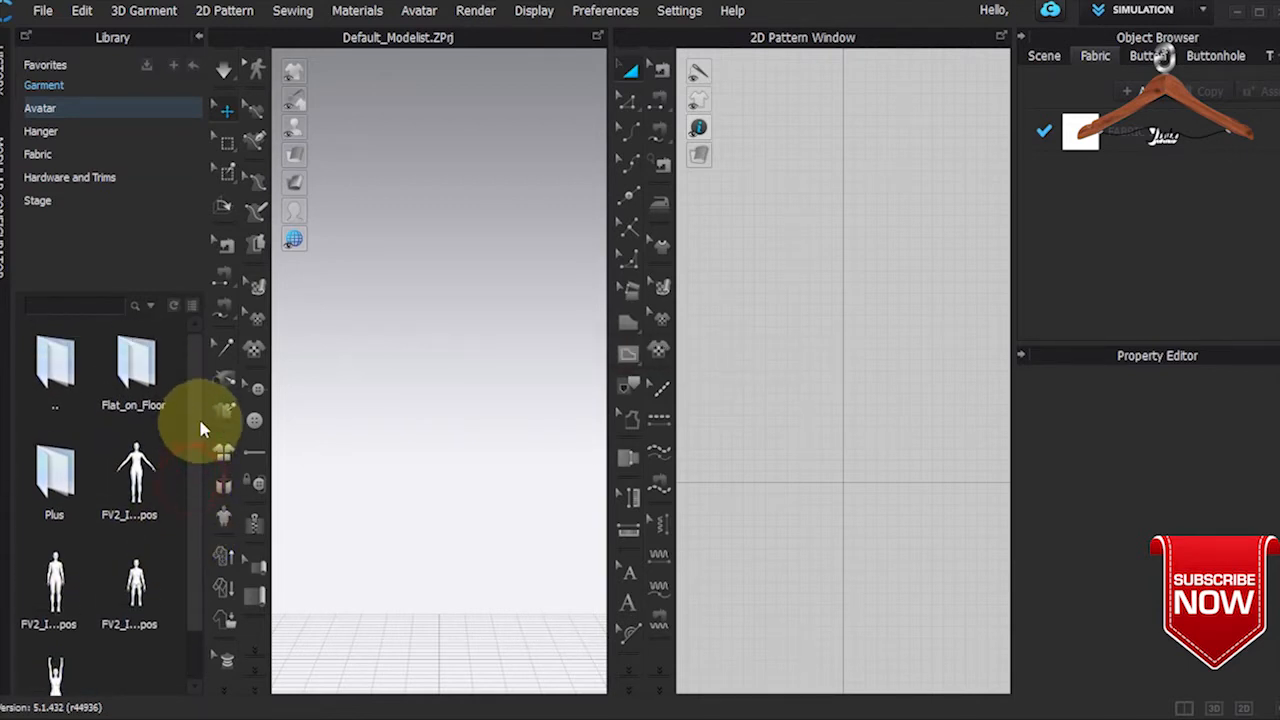
{"action": "left_click", "coordinate": [81, 386]}
{"action": "double_click", "coordinate": [81, 386]}
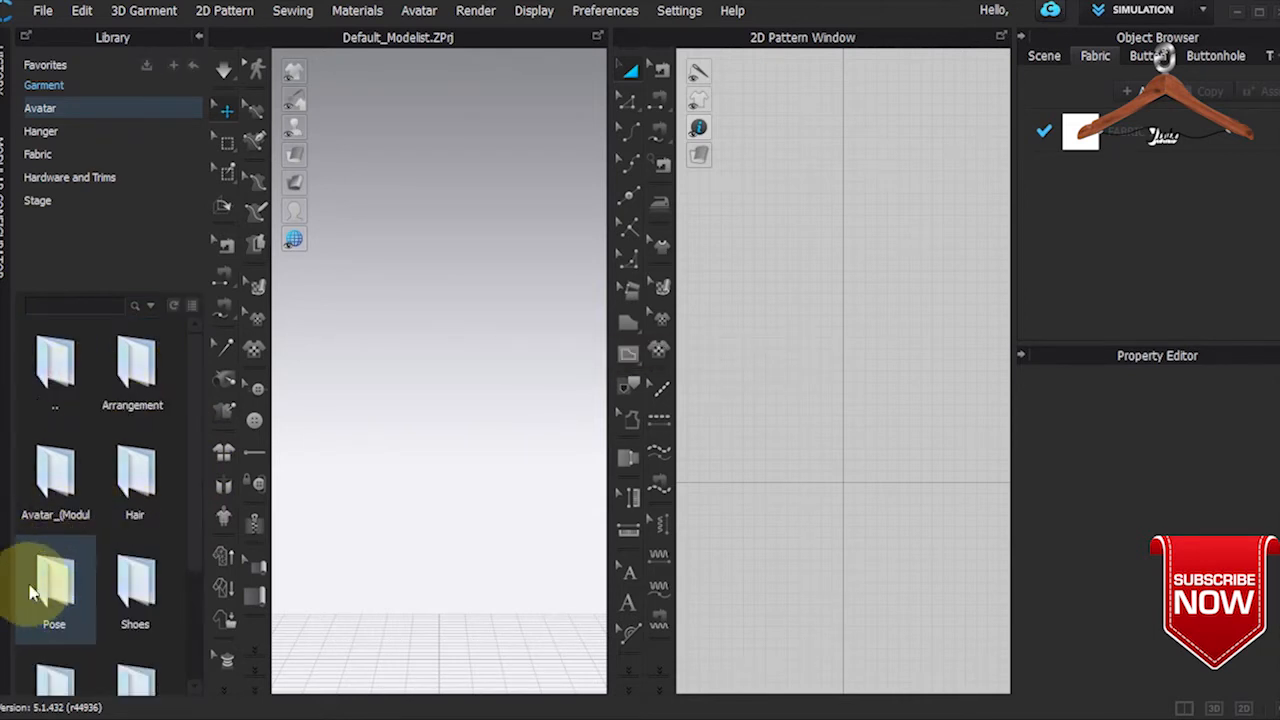
{"action": "double_click", "coordinate": [133, 492]}
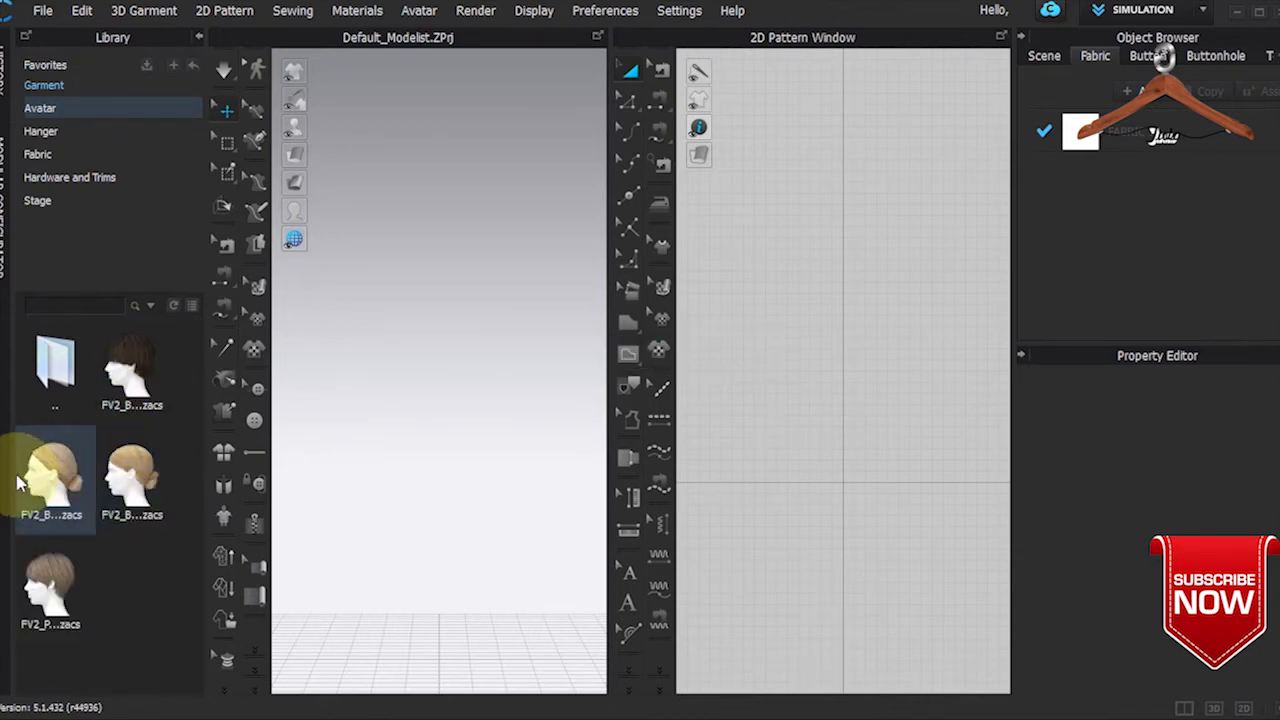
{"action": "double_click", "coordinate": [78, 398]}
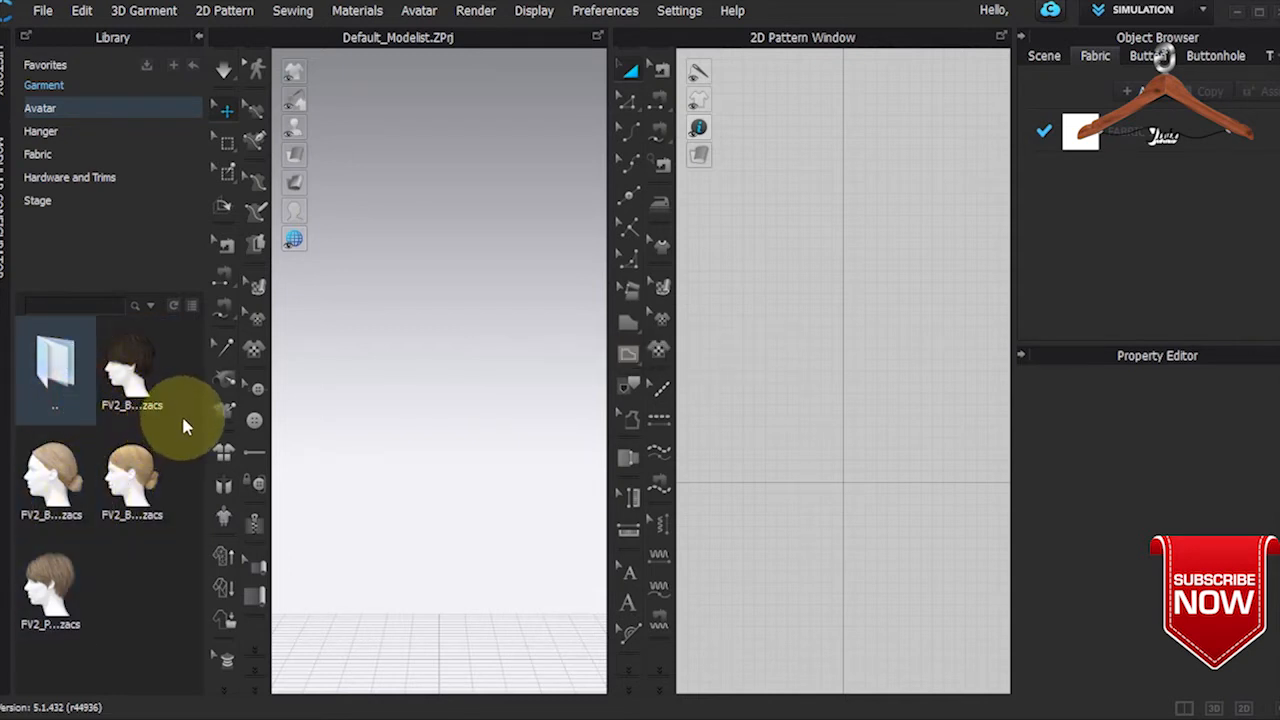
Step: Load the FV2 avatar file from the Female_V2 folder into the 3D scene
{"action": "scroll", "coordinate": [191, 420], "scroll_direction": "down", "scroll_amount": 2}
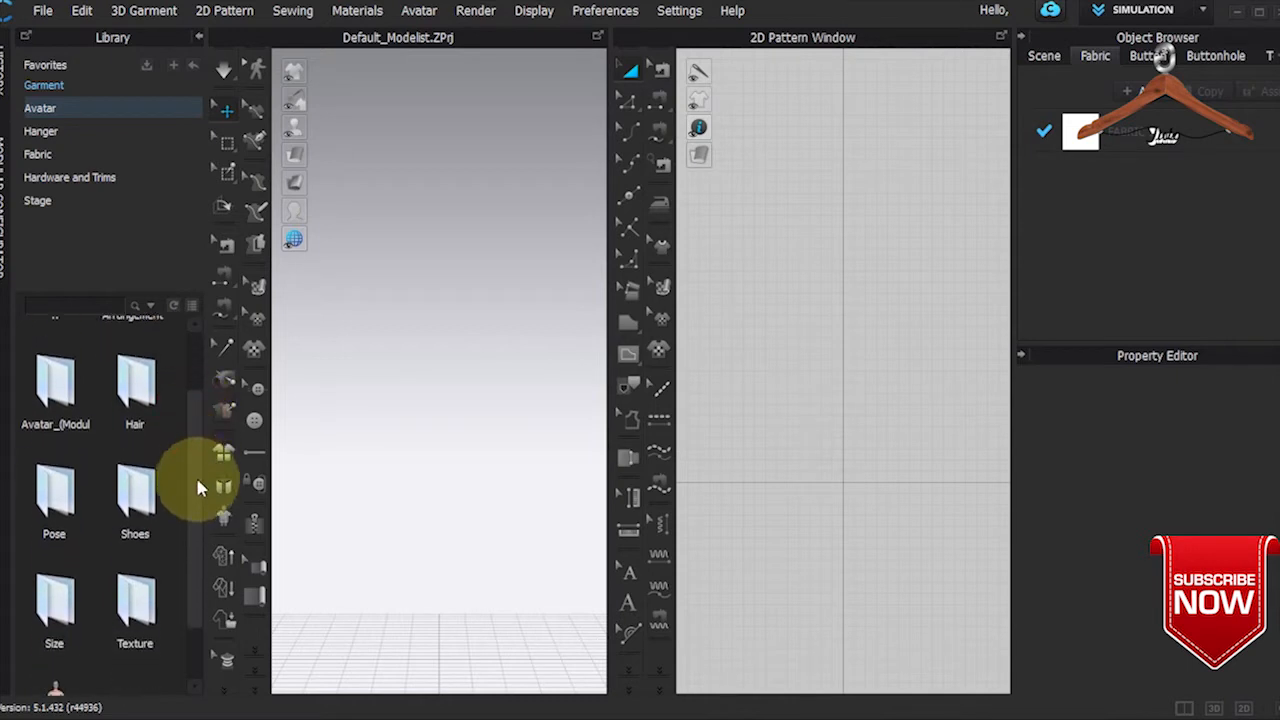
{"action": "scroll", "coordinate": [197, 487], "scroll_direction": "down", "scroll_amount": 1}
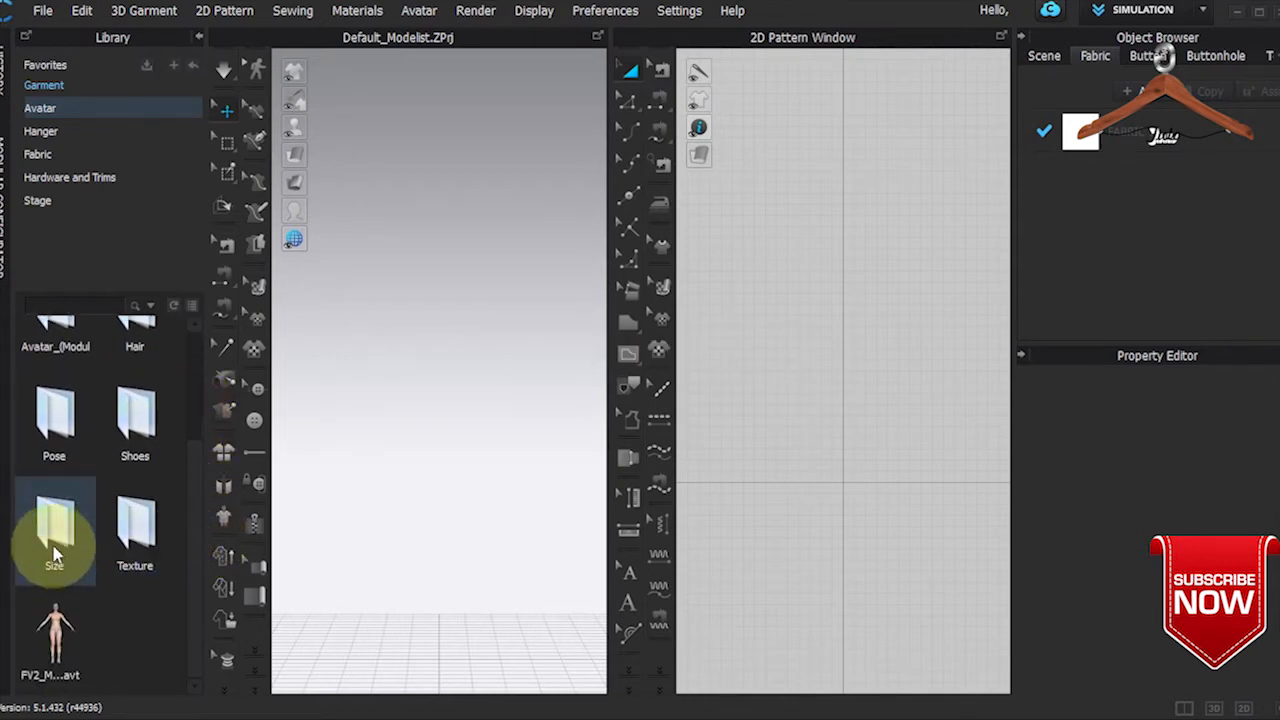
{"action": "mouse_move", "coordinate": [62, 625]}
{"action": "double_click", "coordinate": [68, 627]}
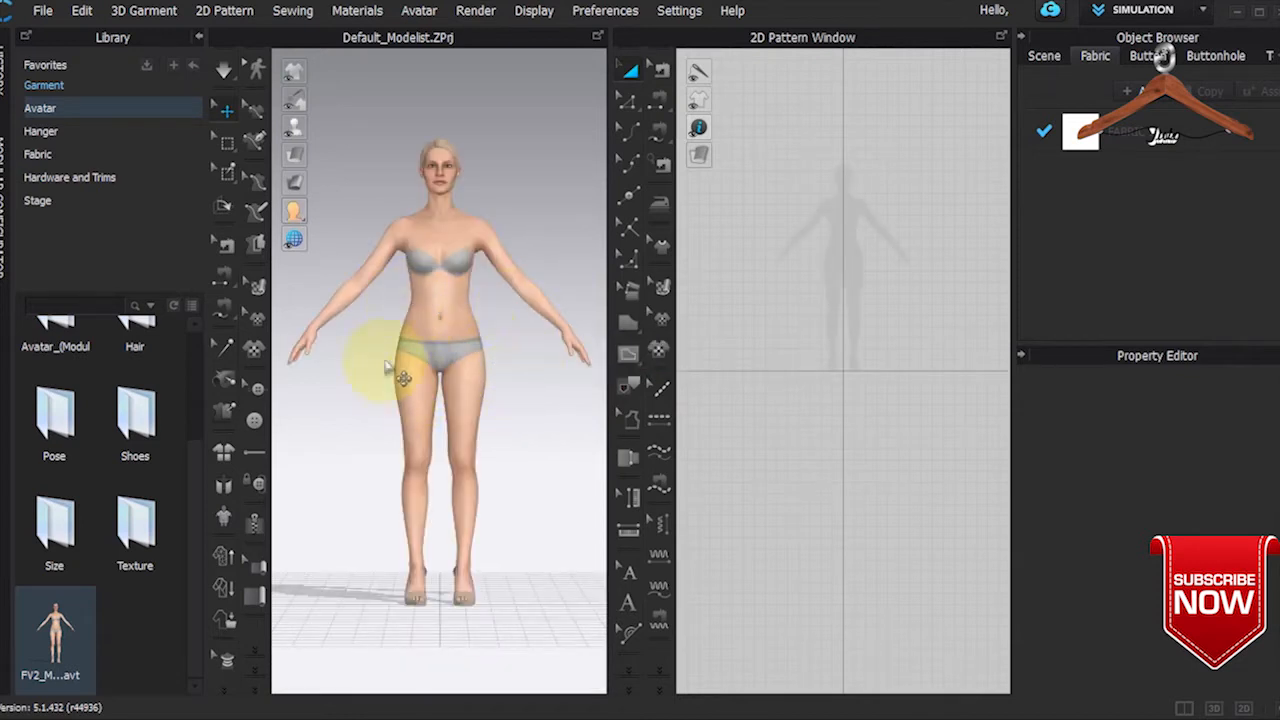
Step: Collapse the Object Browser and Property Editor to enlarge the 3D and 2D workspaces
{"action": "left_click", "coordinate": [1021, 38]}
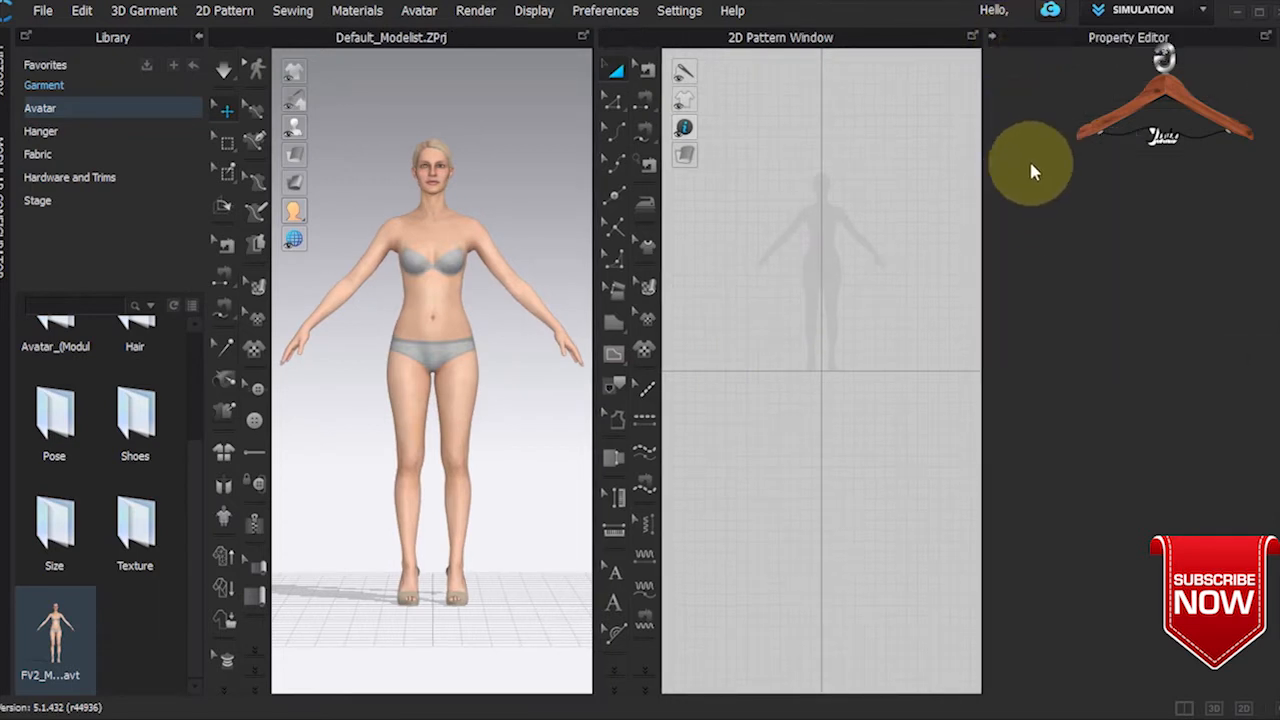
{"action": "left_click", "coordinate": [990, 38]}
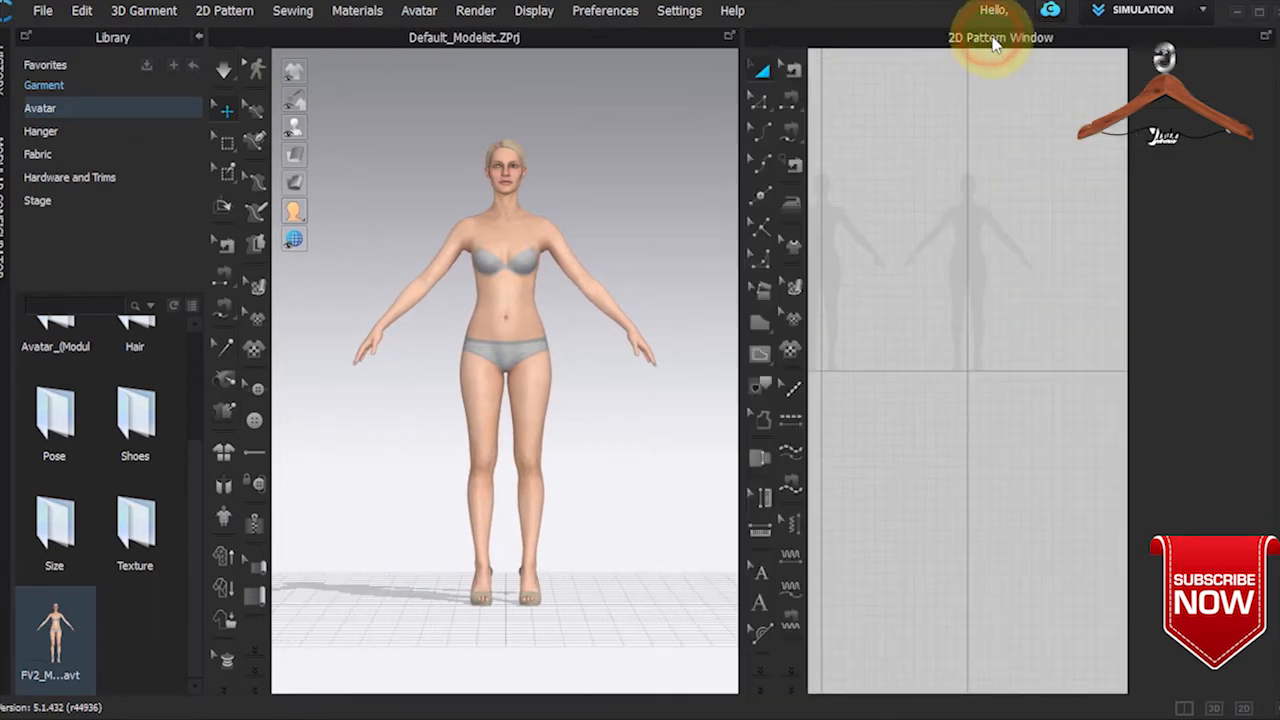
{"action": "left_click", "coordinate": [1277, 95]}
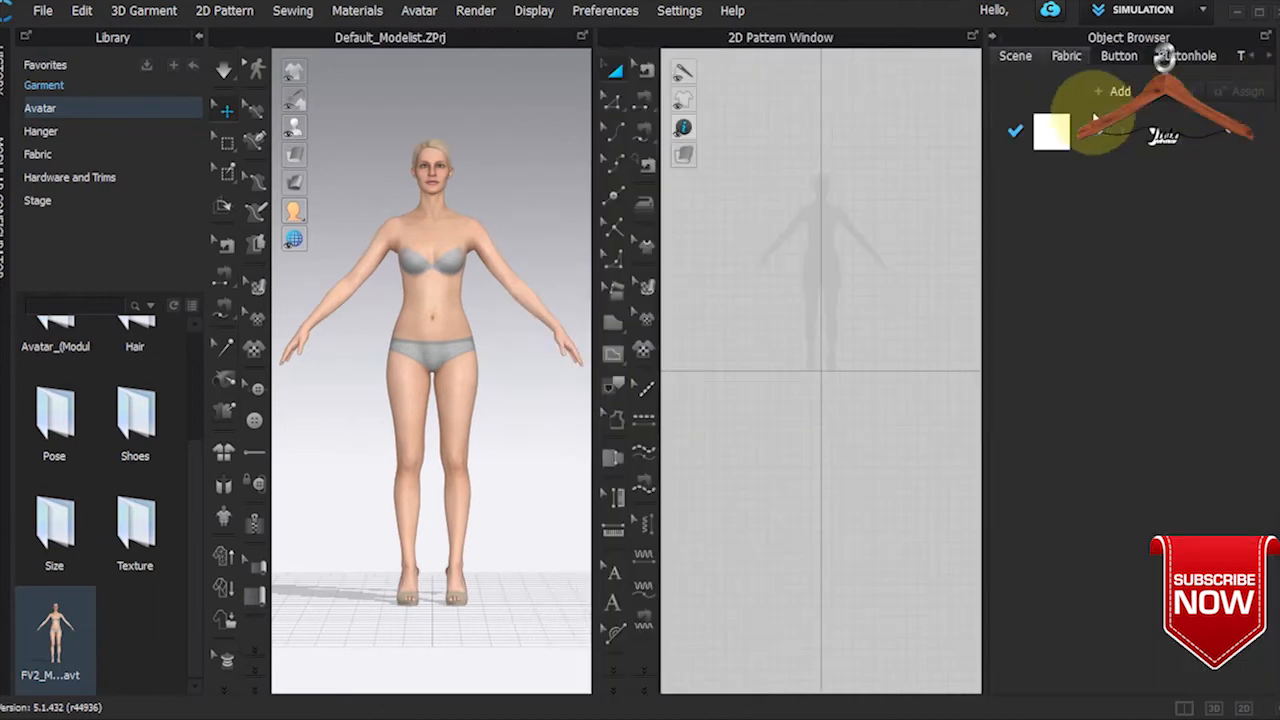
{"action": "left_click", "coordinate": [993, 38]}
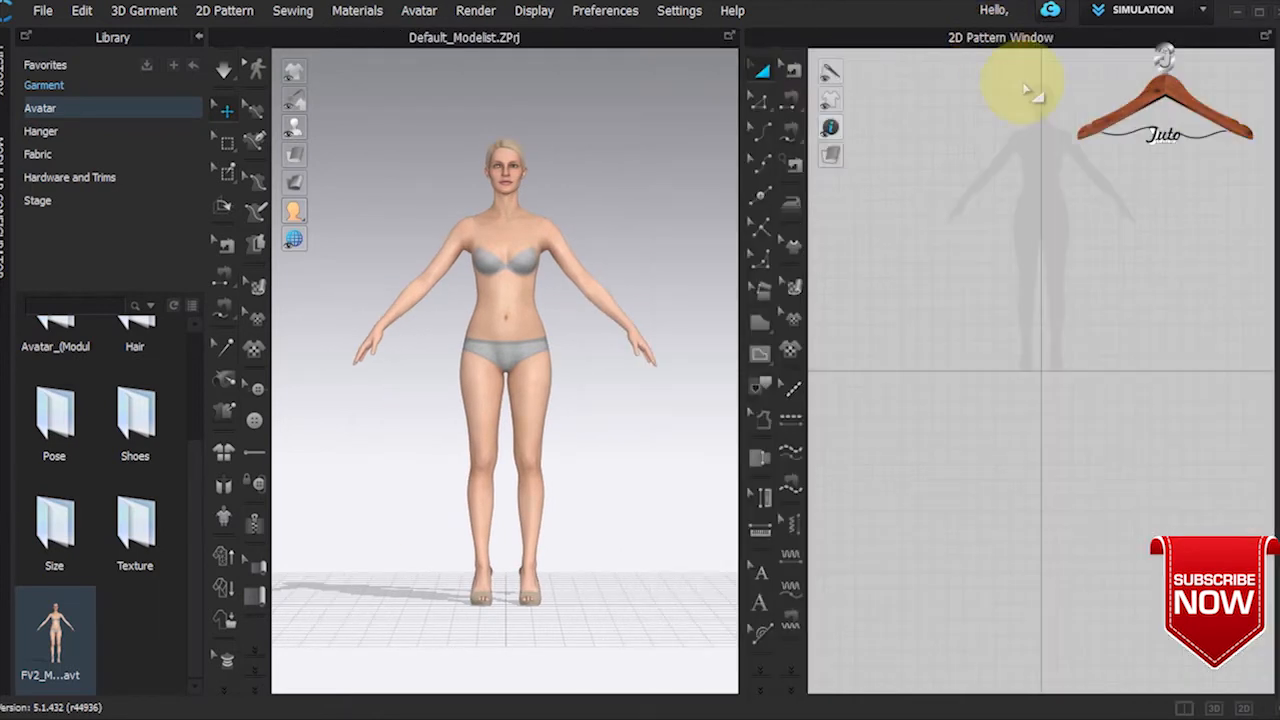
Step: Zoom and pan the 2D pattern workspace to examine the avatar's silhouette
{"action": "scroll", "coordinate": [1135, 420], "scroll_direction": "up", "scroll_amount": 2}
{"action": "scroll", "coordinate": [1122, 418], "scroll_direction": "up", "scroll_amount": 2}
{"action": "scroll", "coordinate": [1089, 414], "scroll_direction": "down", "scroll_amount": 2}
{"action": "scroll", "coordinate": [1087, 412], "scroll_direction": "up", "scroll_amount": 5}
{"action": "scroll", "coordinate": [1064, 390], "scroll_direction": "down", "scroll_amount": 2}
{"action": "middle_click_drag", "start_coordinate": [1067, 393], "coordinate": [1070, 398]}
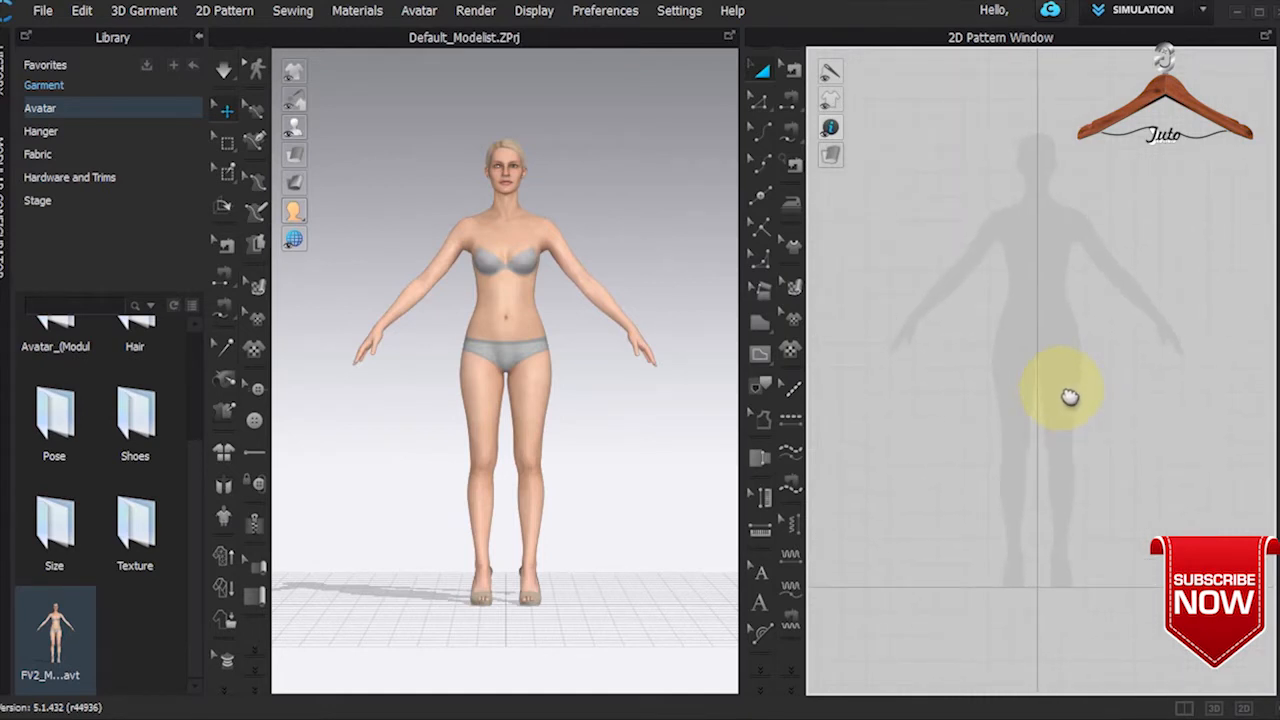
{"action": "scroll", "coordinate": [1100, 412], "scroll_direction": "up", "scroll_amount": 5}
{"action": "middle_click_drag", "start_coordinate": [1140, 430], "coordinate": [1117, 430]}
{"action": "scroll", "coordinate": [1114, 430], "scroll_direction": "up", "scroll_amount": 2}
{"action": "scroll", "coordinate": [1116, 433], "scroll_direction": "down", "scroll_amount": 5}
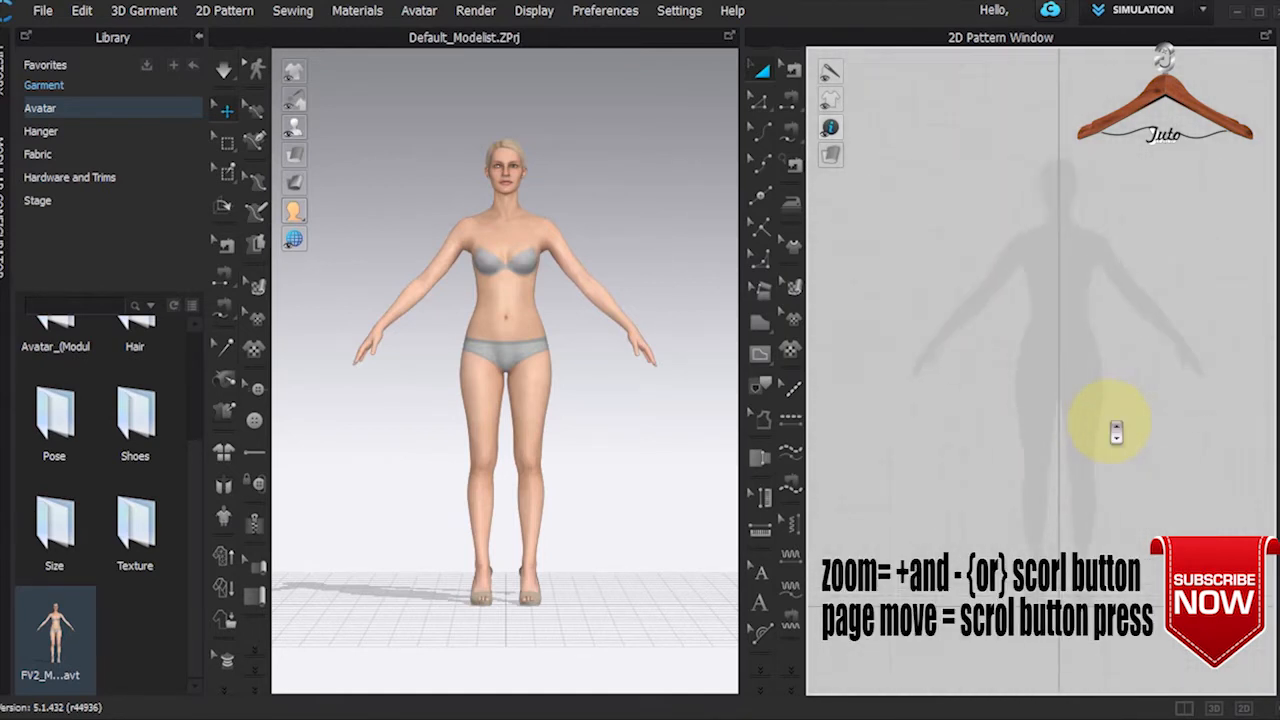
Step: Orbit and zoom the 3D view to examine the avatar from a slightly raised angle
{"action": "right_click_drag", "start_coordinate": [500, 335], "coordinate": [382, 332]}
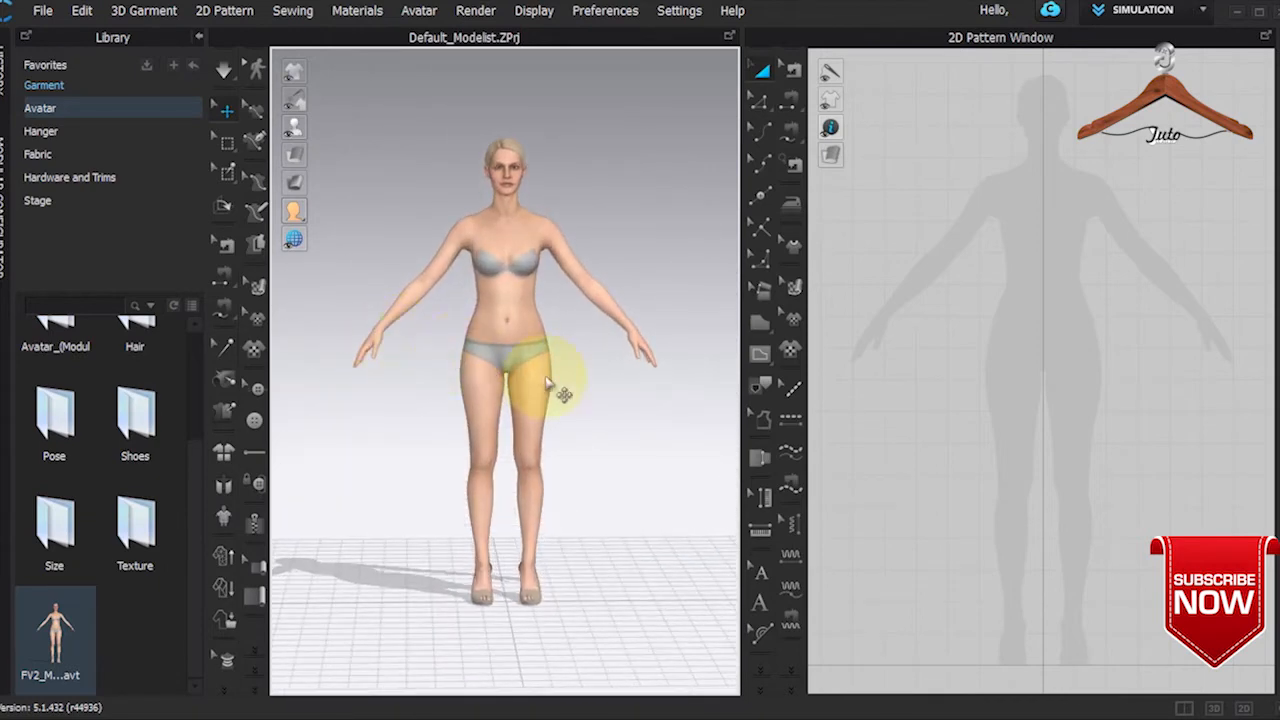
{"action": "scroll", "coordinate": [548, 385], "scroll_direction": "up", "scroll_amount": 3}
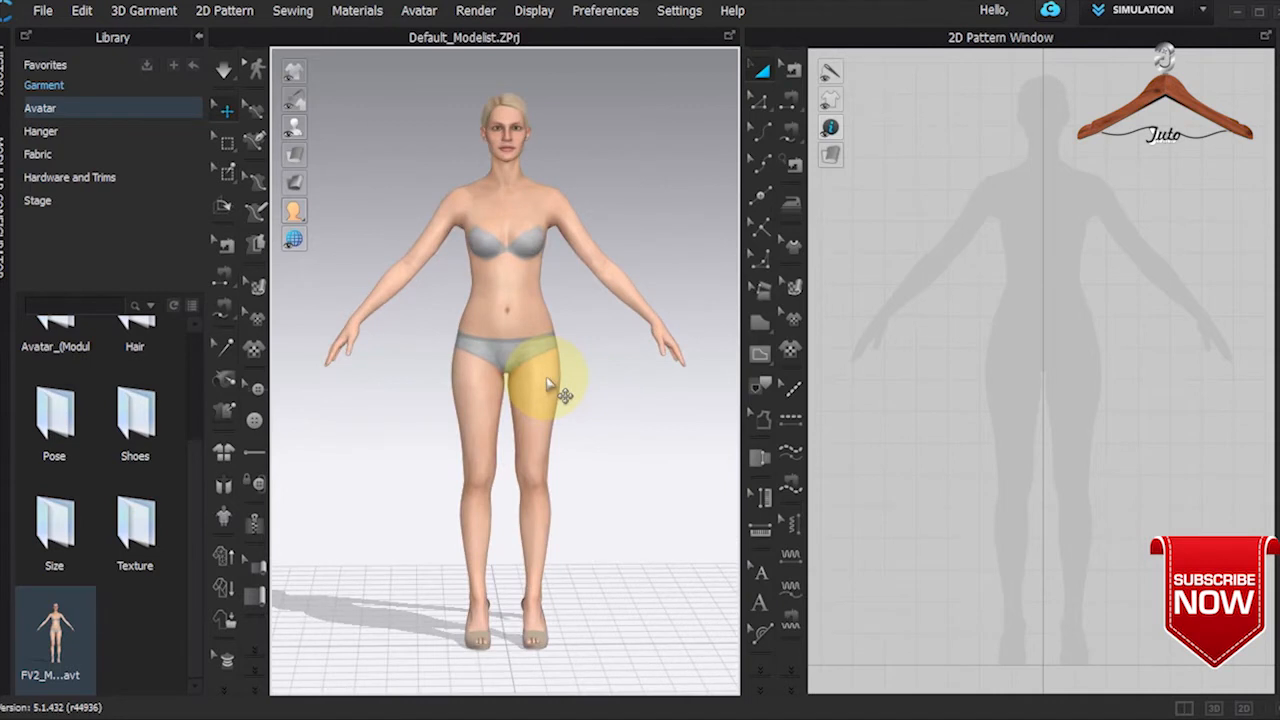
{"action": "scroll", "coordinate": [543, 386], "scroll_direction": "down", "scroll_amount": 5}
{"action": "scroll", "coordinate": [550, 387], "scroll_direction": "up", "scroll_amount": 2}
{"action": "scroll", "coordinate": [553, 387], "scroll_direction": "up", "scroll_amount": 2}
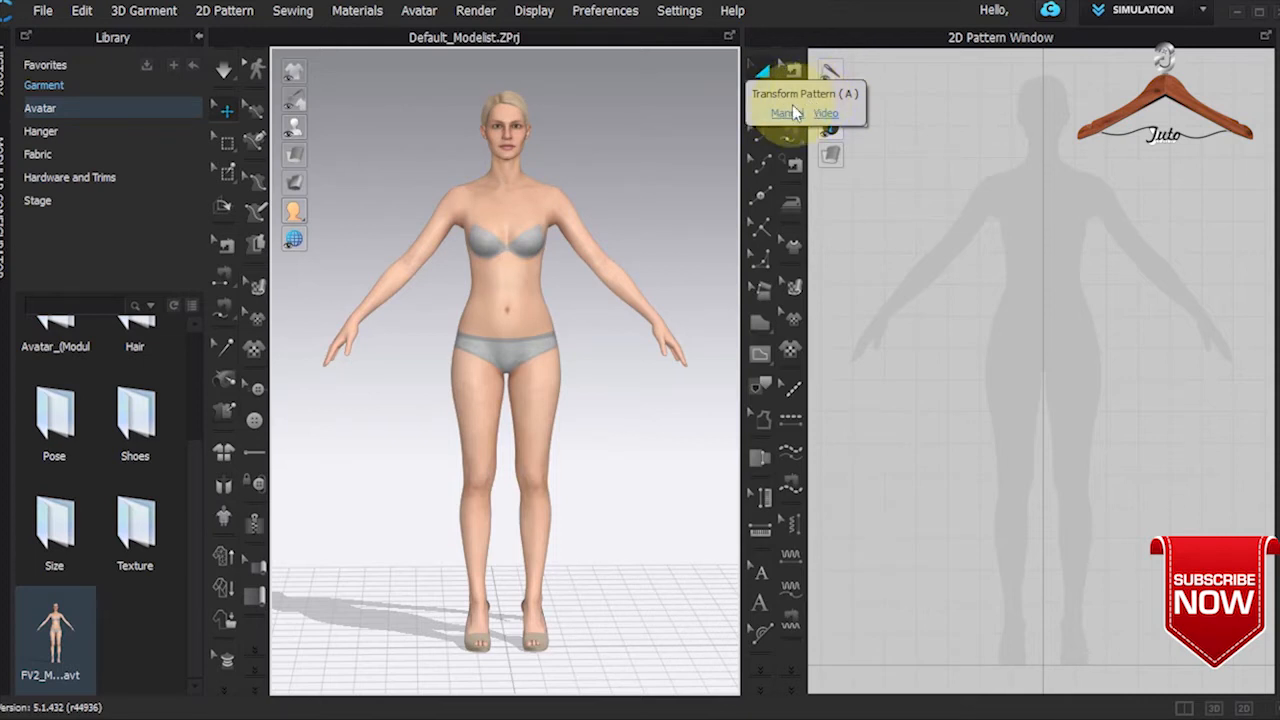
{"action": "left_click", "coordinate": [764, 72]}
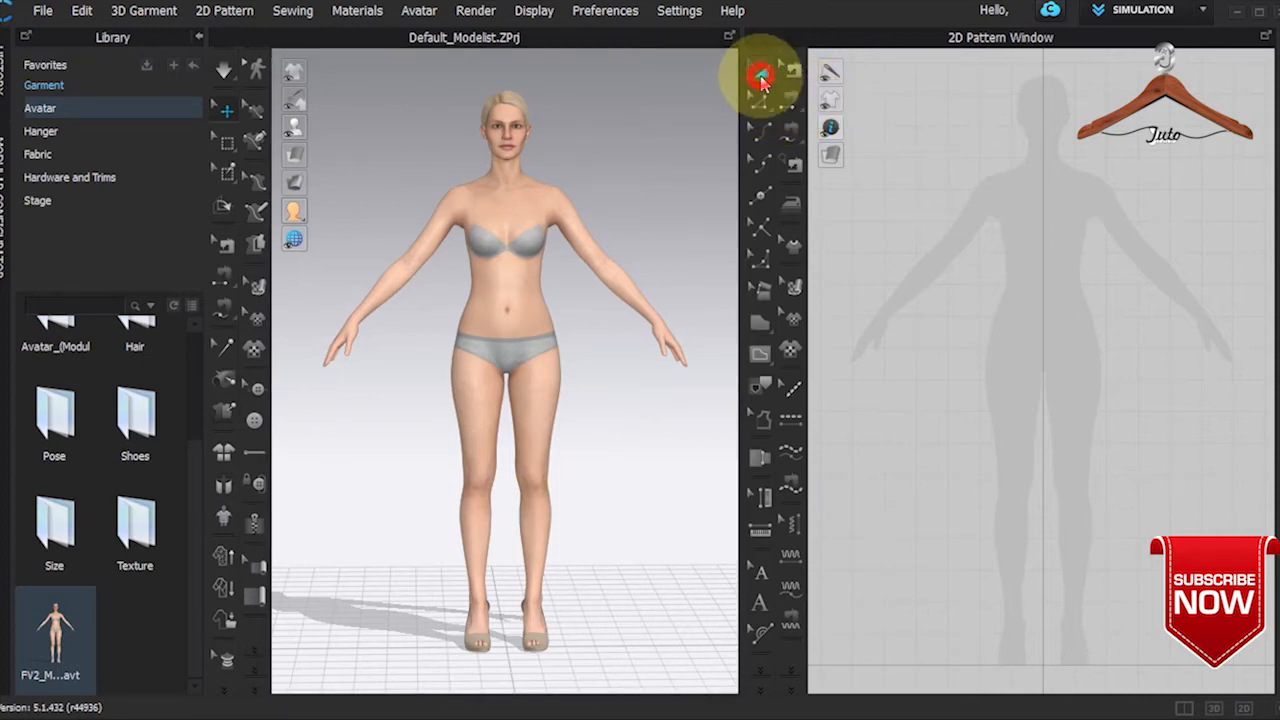
{"action": "left_click", "coordinate": [766, 130]}
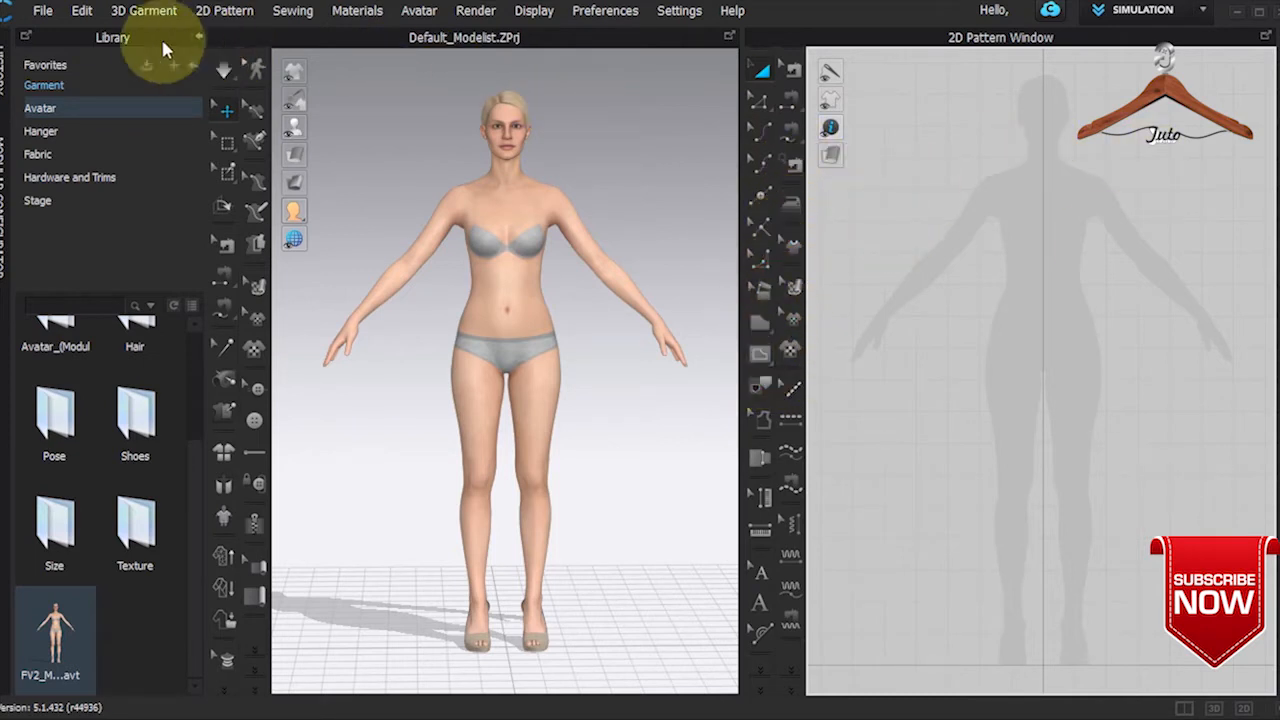
{"action": "left_click", "coordinate": [40, 12]}
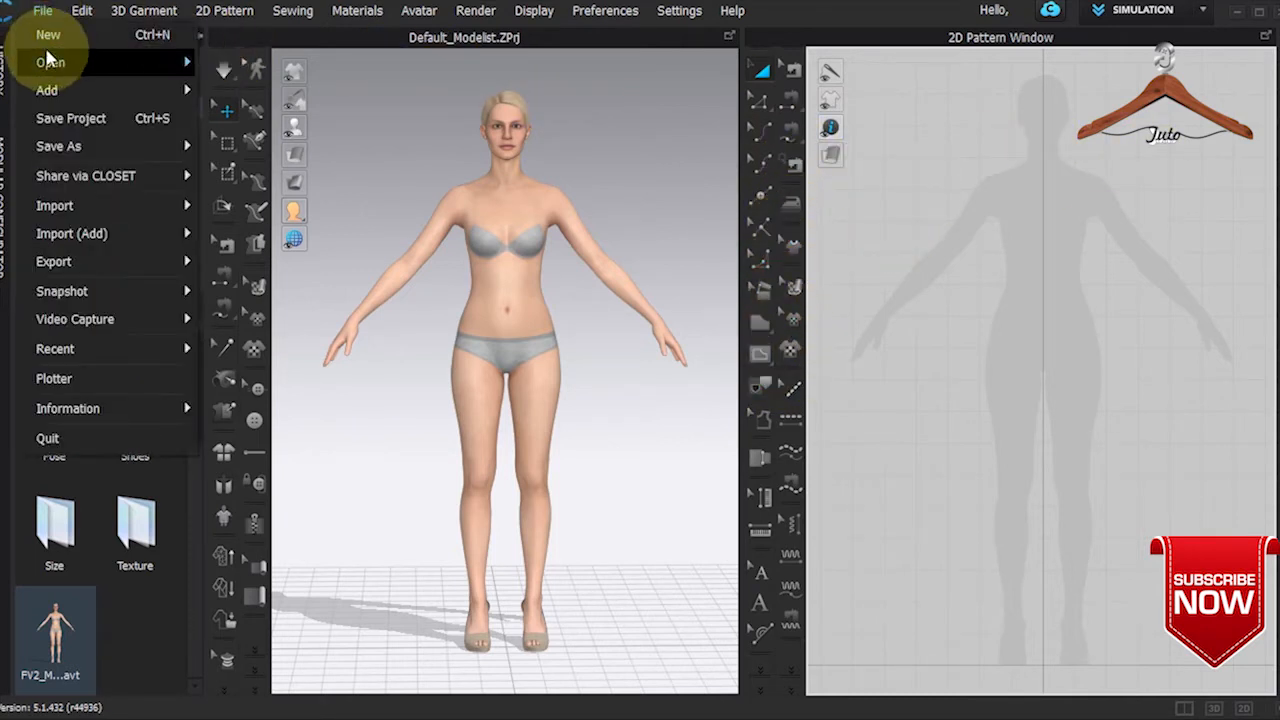
{"action": "mouse_move", "coordinate": [43, 62]}
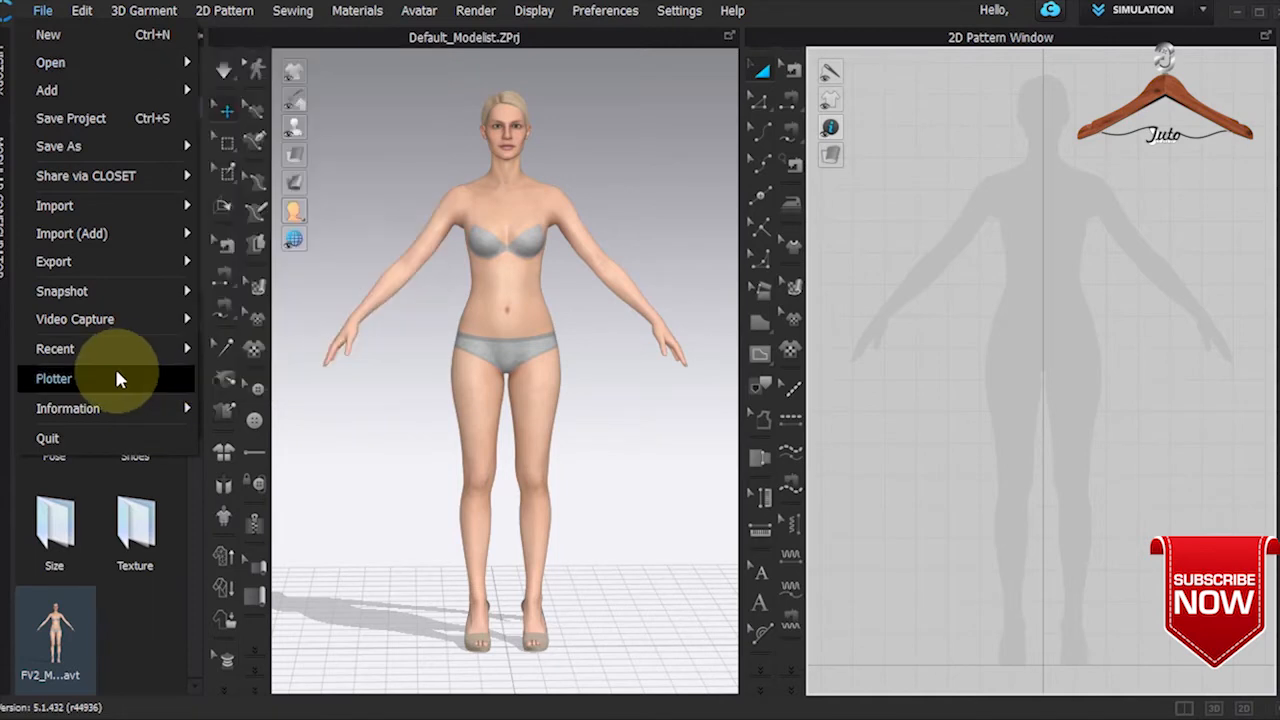
{"action": "mouse_move", "coordinate": [140, 10]}
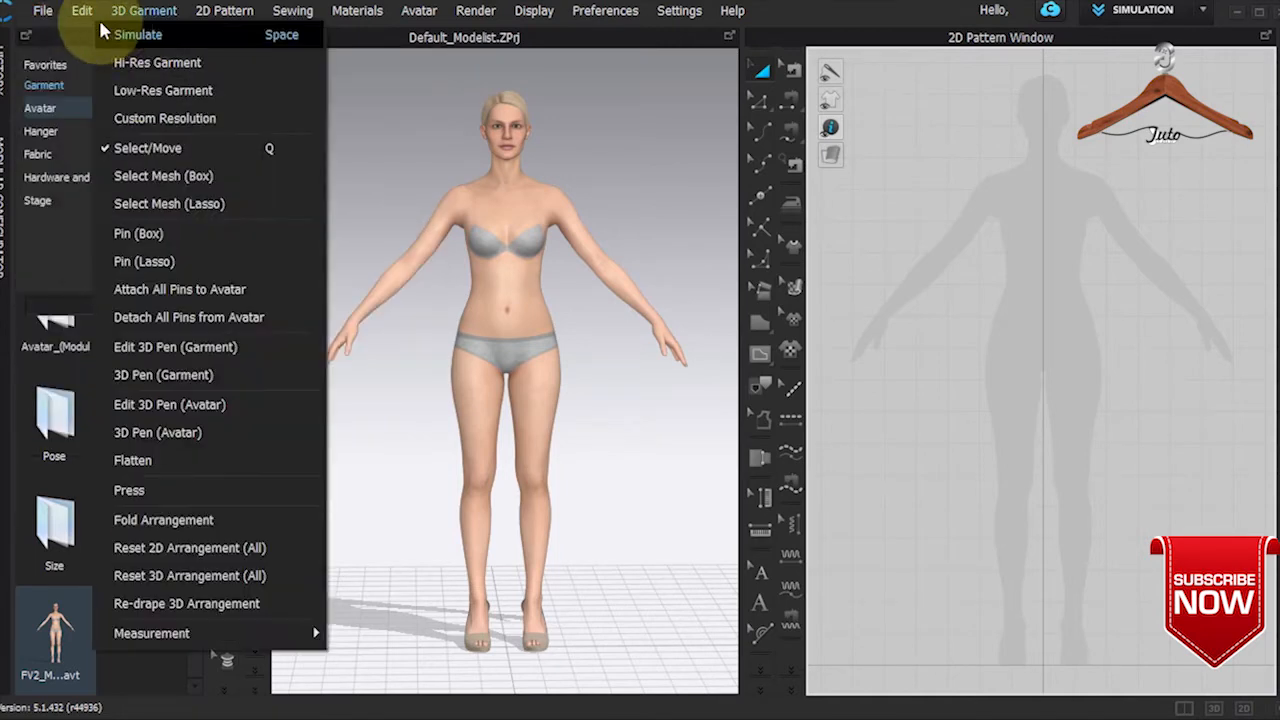
{"action": "mouse_move", "coordinate": [82, 10]}
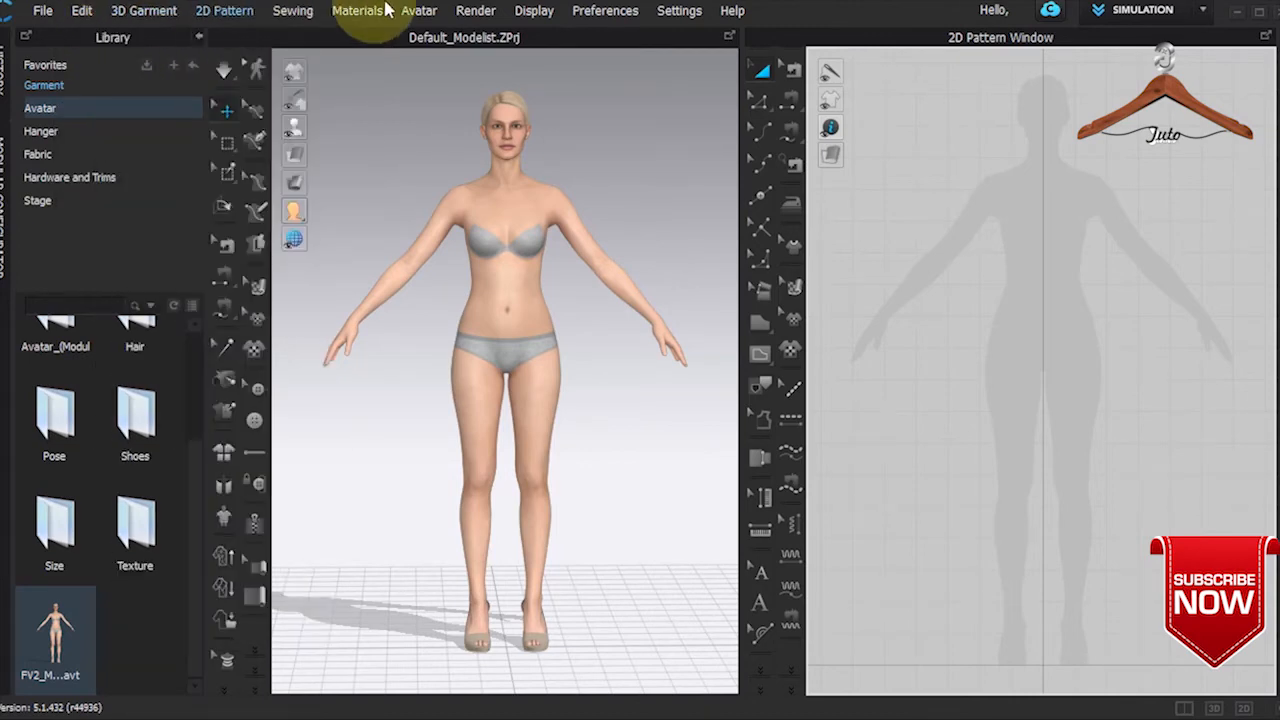
{"action": "left_click", "coordinate": [665, 12]}
{"action": "mouse_move", "coordinate": [476, 10]}
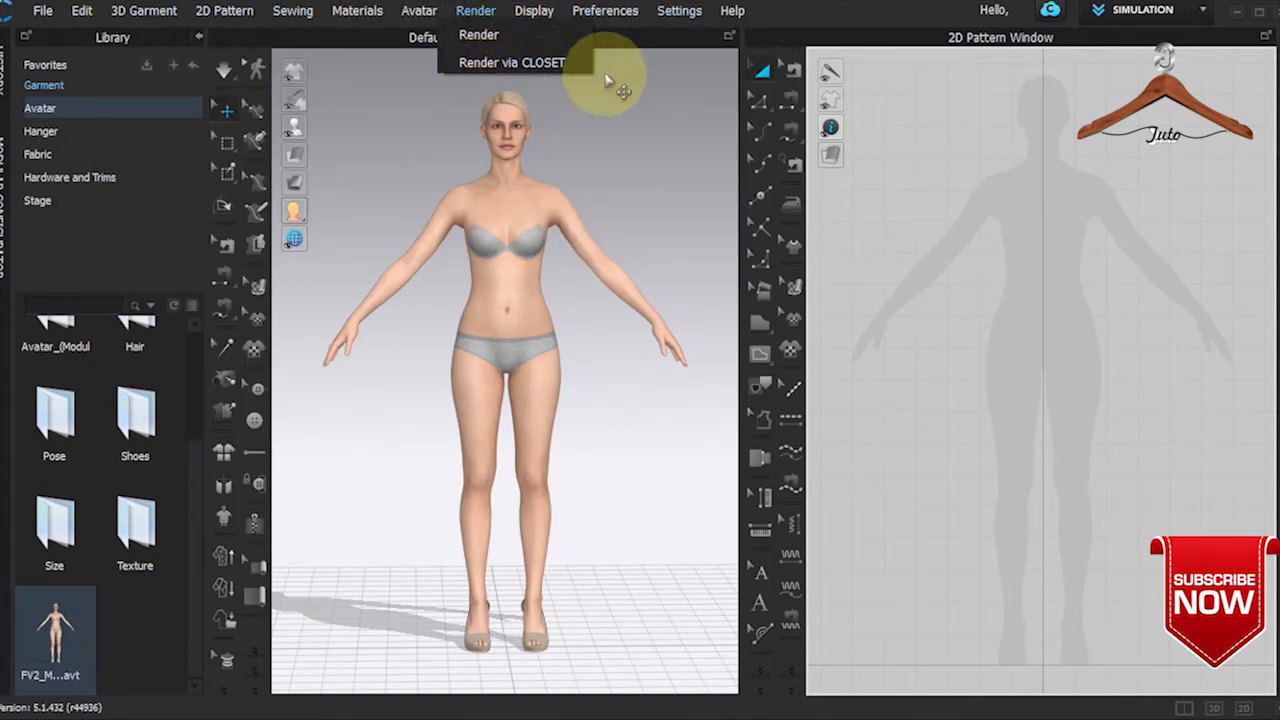
Step: Set the unit system to Centimeter in the User Interface section of the user settings
{"action": "mouse_move", "coordinate": [699, 14]}
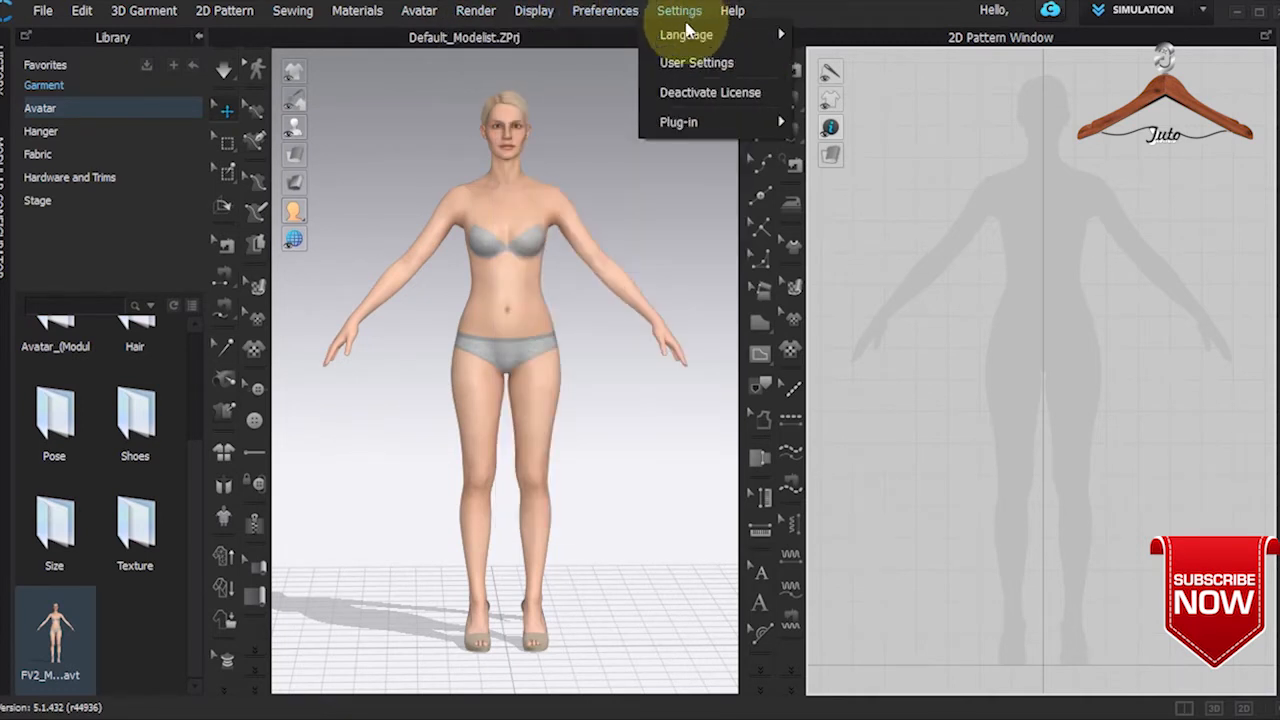
{"action": "left_click", "coordinate": [681, 63]}
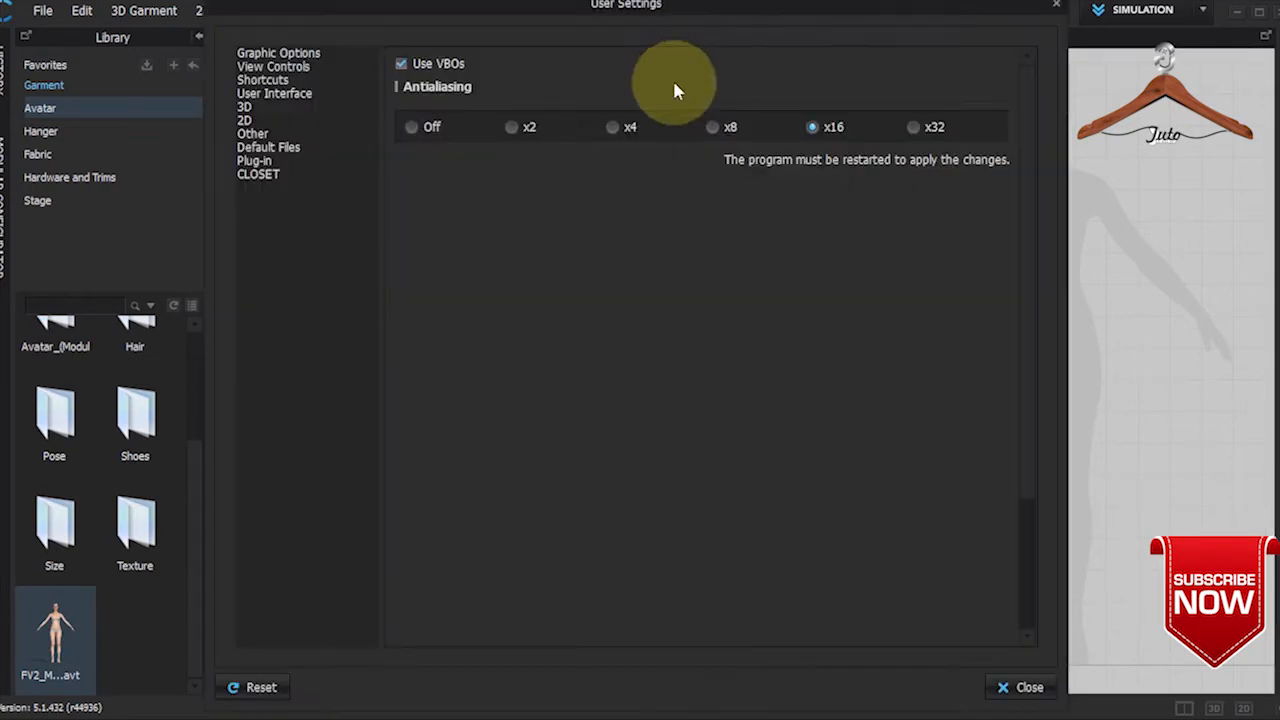
{"action": "left_click", "coordinate": [285, 93]}
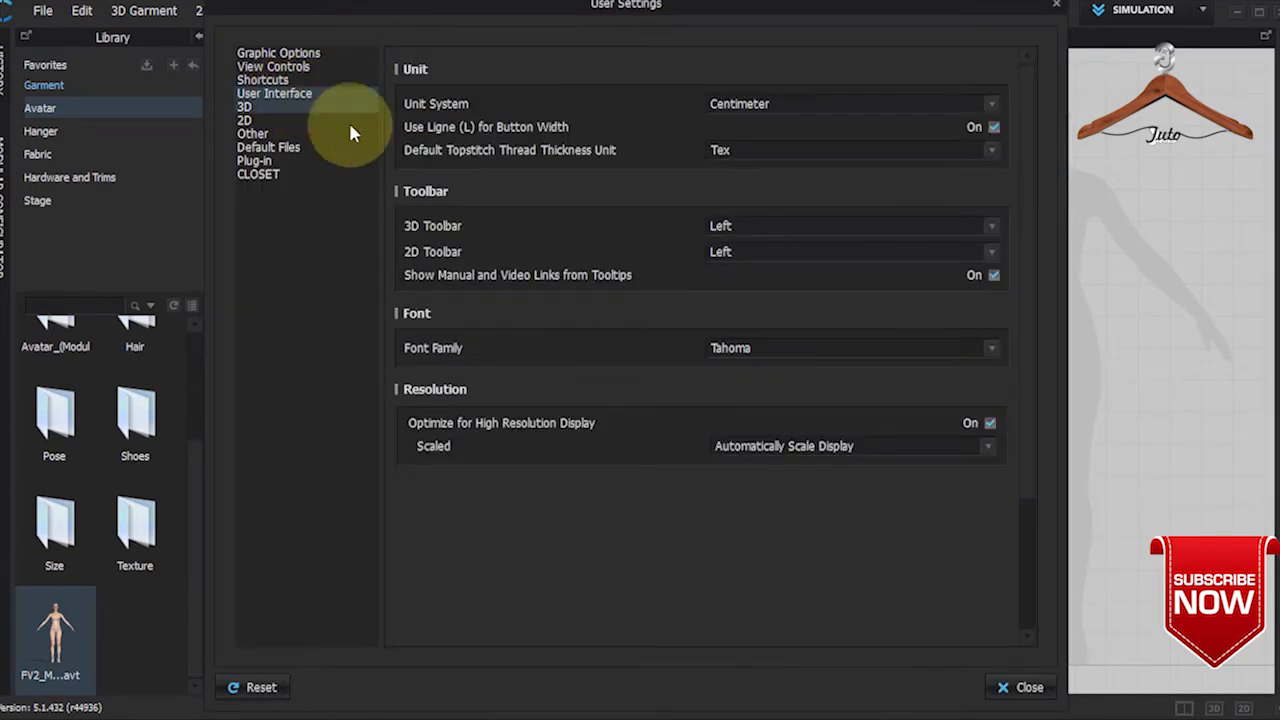
{"action": "left_click", "coordinate": [740, 104]}
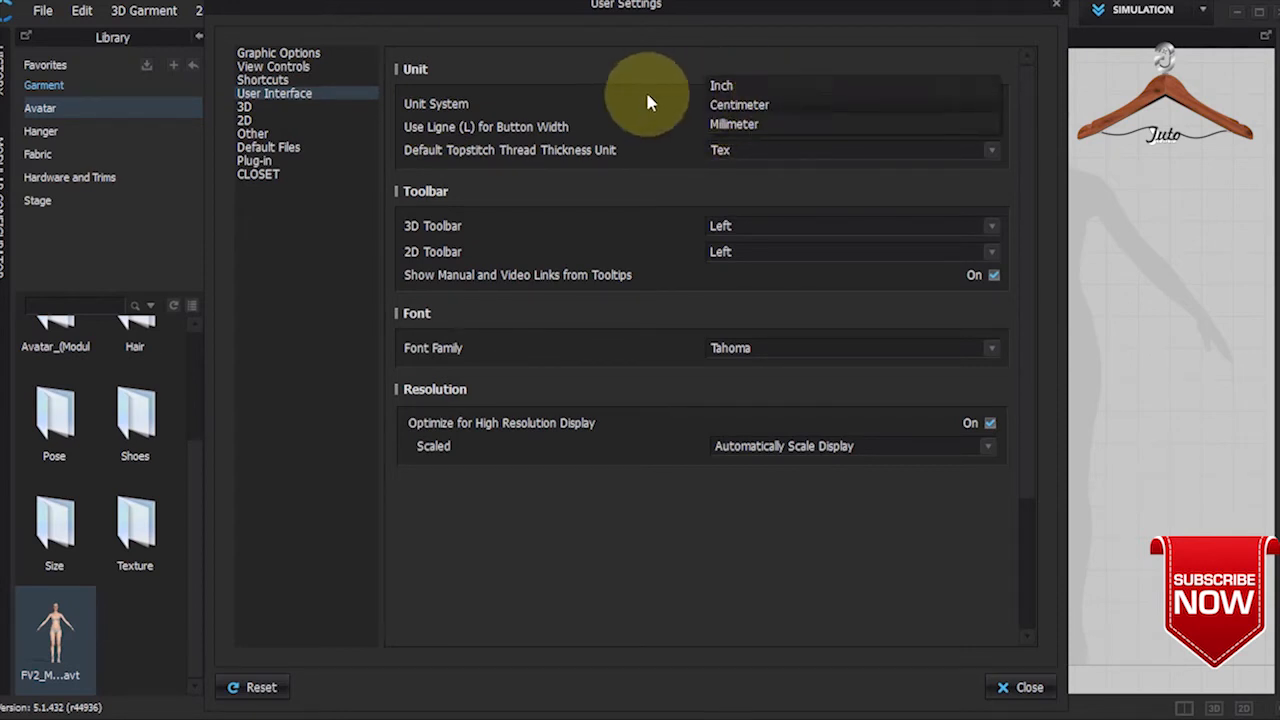
{"action": "left_click", "coordinate": [736, 106]}
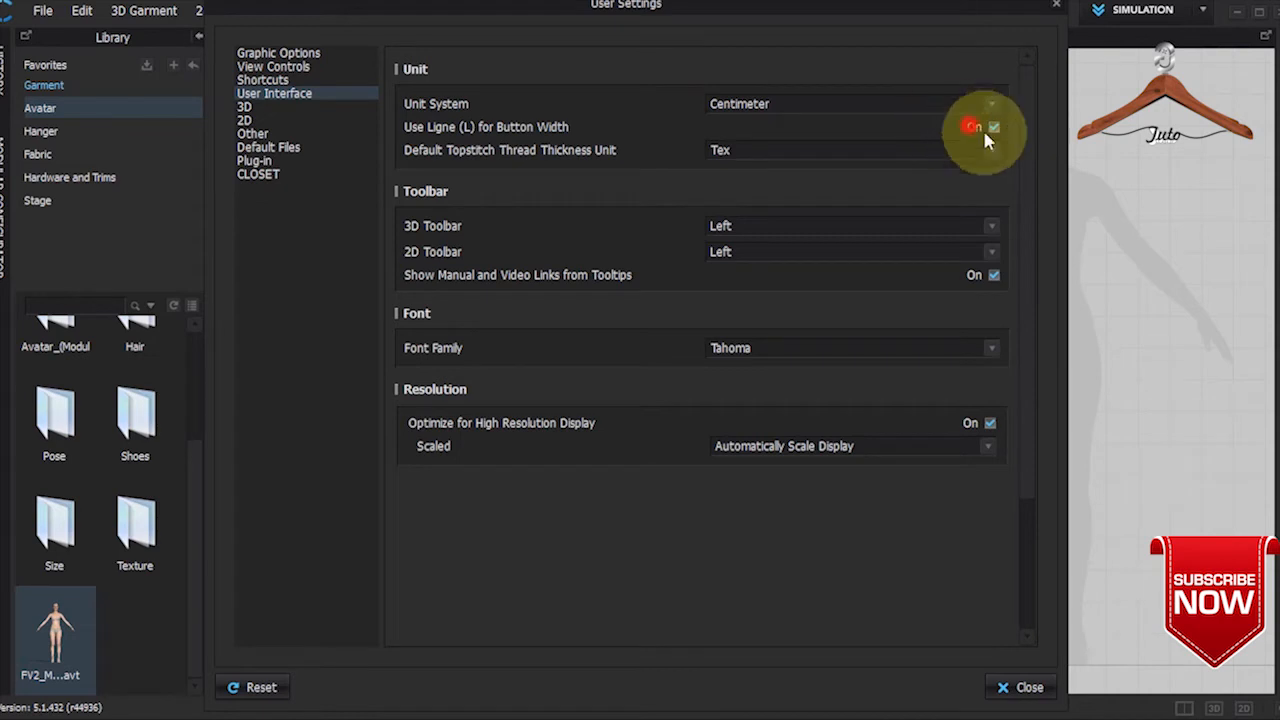
Step: Turn off the optimization for high resolution displays in the User Interface settings and dismiss the notice
{"action": "left_click", "coordinate": [955, 272]}
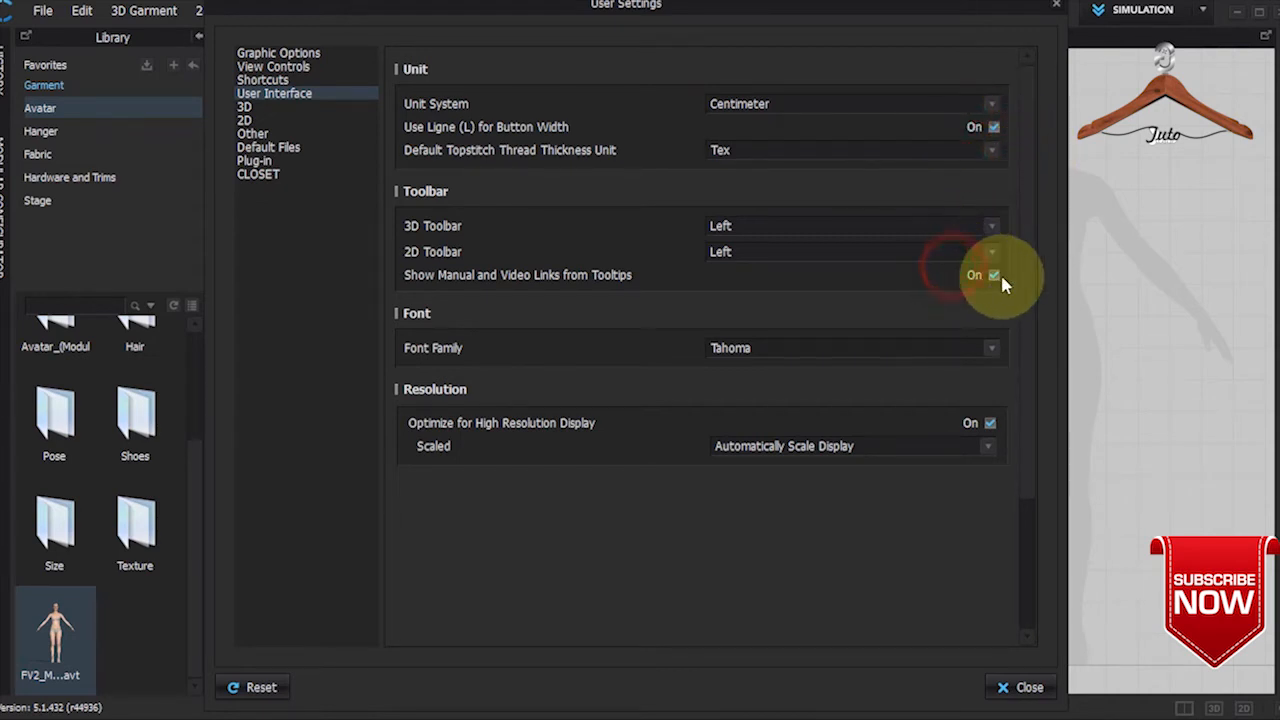
{"action": "left_click", "coordinate": [963, 428]}
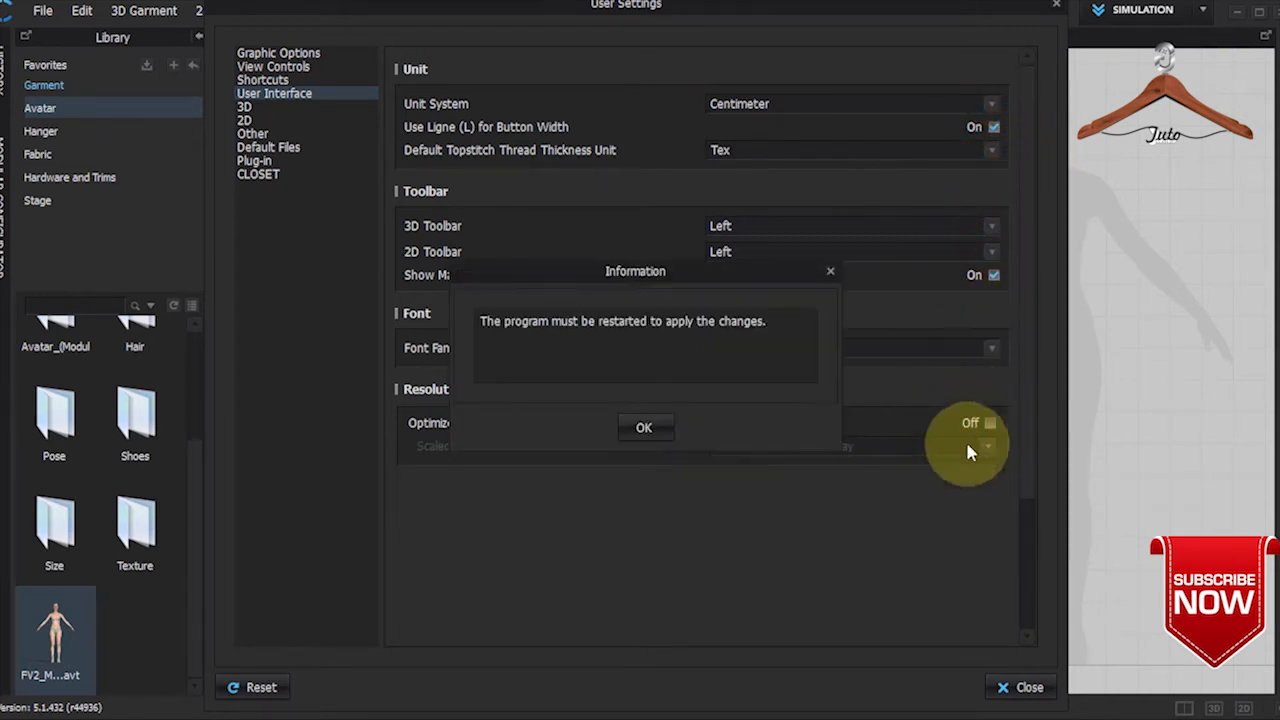
{"action": "left_click", "coordinate": [831, 272]}
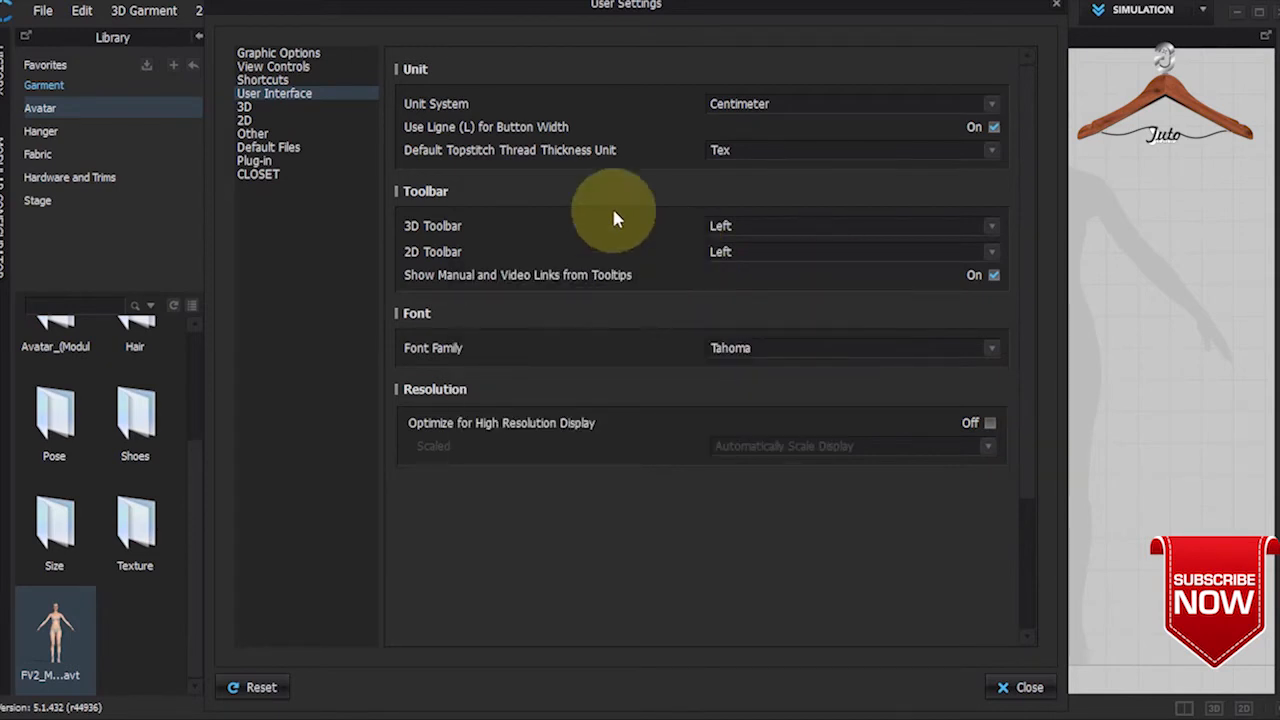
Step: Review the Graphic Options, Default Files and Other sections of the user settings and close the dialog
{"action": "left_click", "coordinate": [278, 53]}
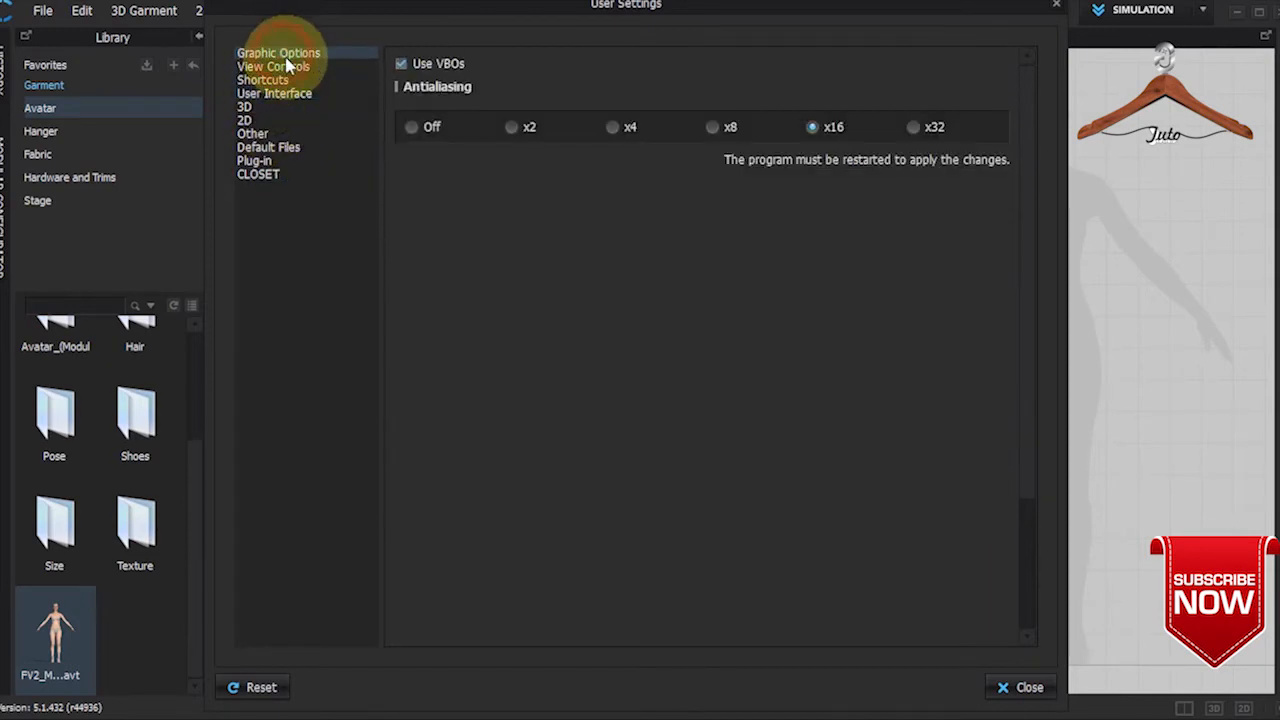
{"action": "left_click", "coordinate": [296, 160]}
{"action": "left_click", "coordinate": [301, 146]}
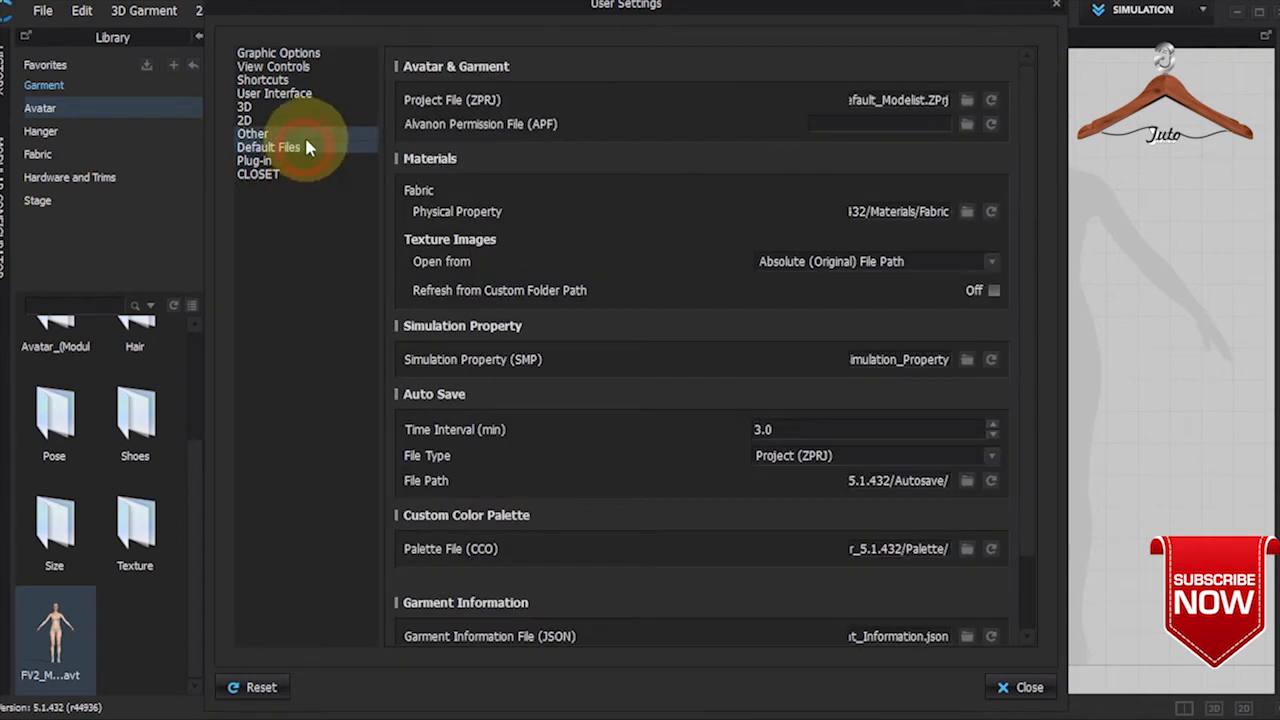
{"action": "left_click", "coordinate": [304, 134]}
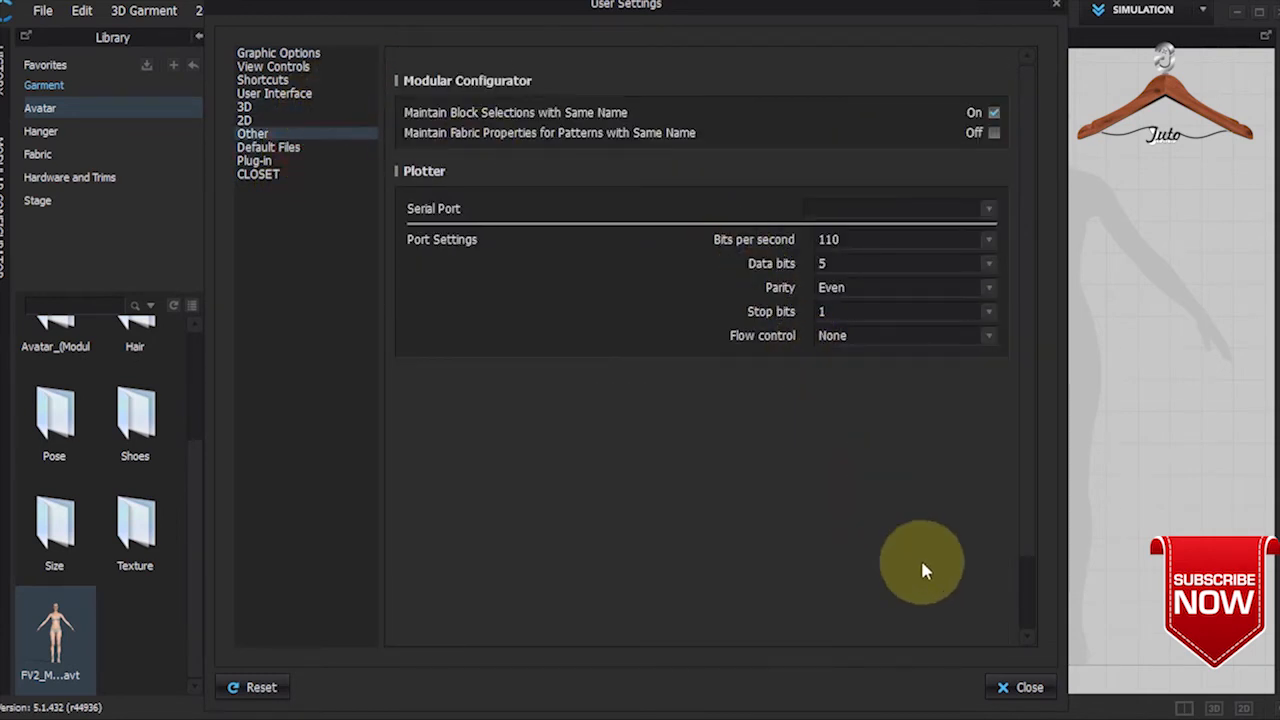
{"action": "left_click", "coordinate": [1003, 688]}
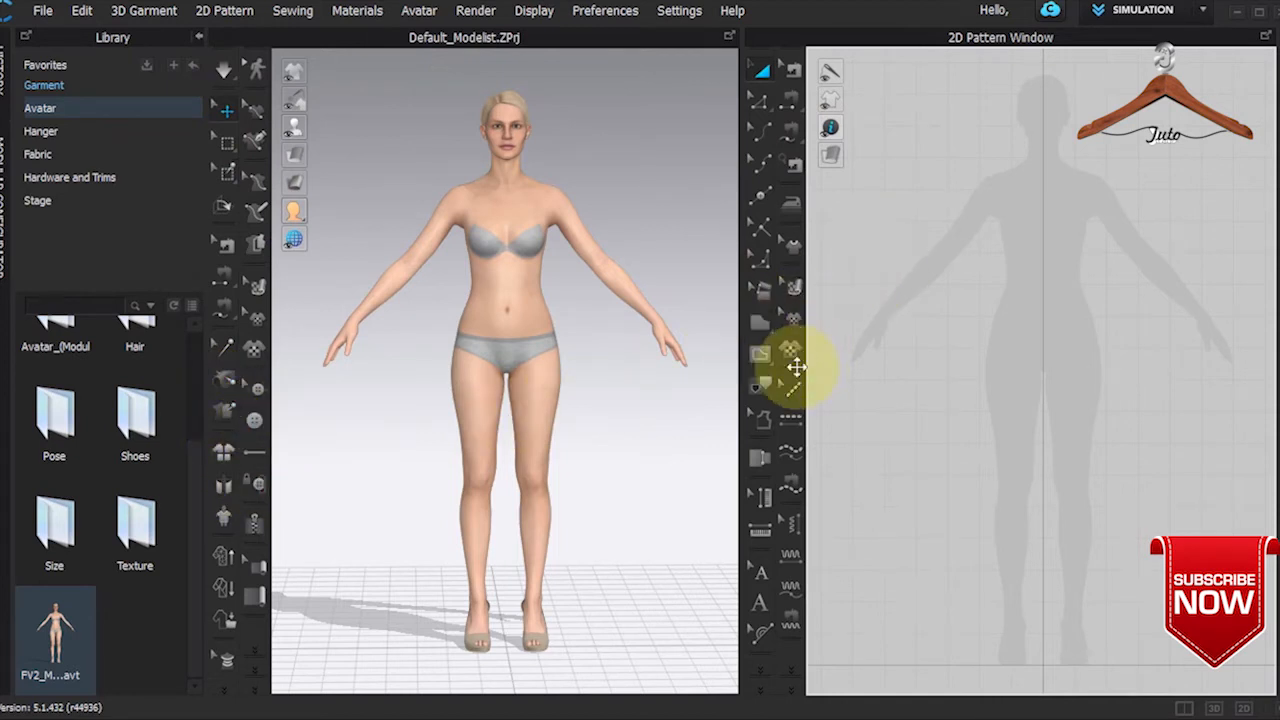
{"action": "left_click", "coordinate": [758, 321]}
{"action": "left_click", "coordinate": [814, 327]}
{"action": "left_click", "coordinate": [814, 326]}
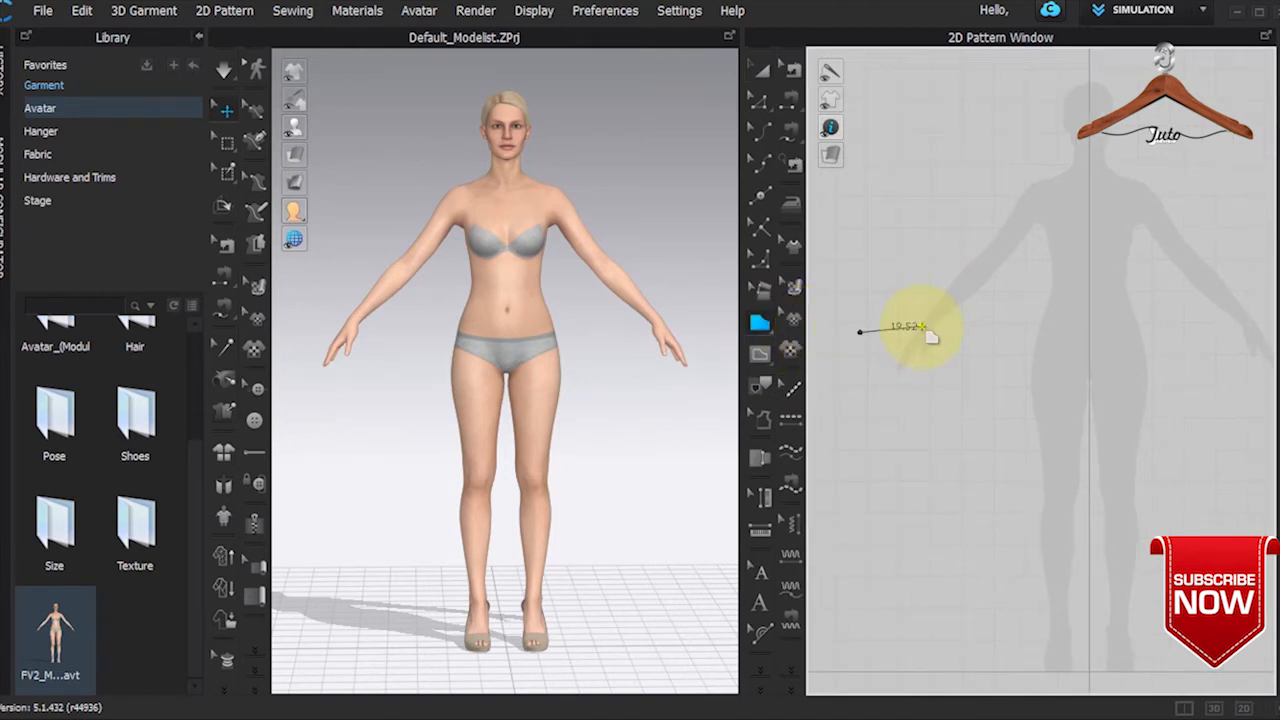
{"action": "key", "text": "Escape"}
{"action": "key", "text": "Escape"}
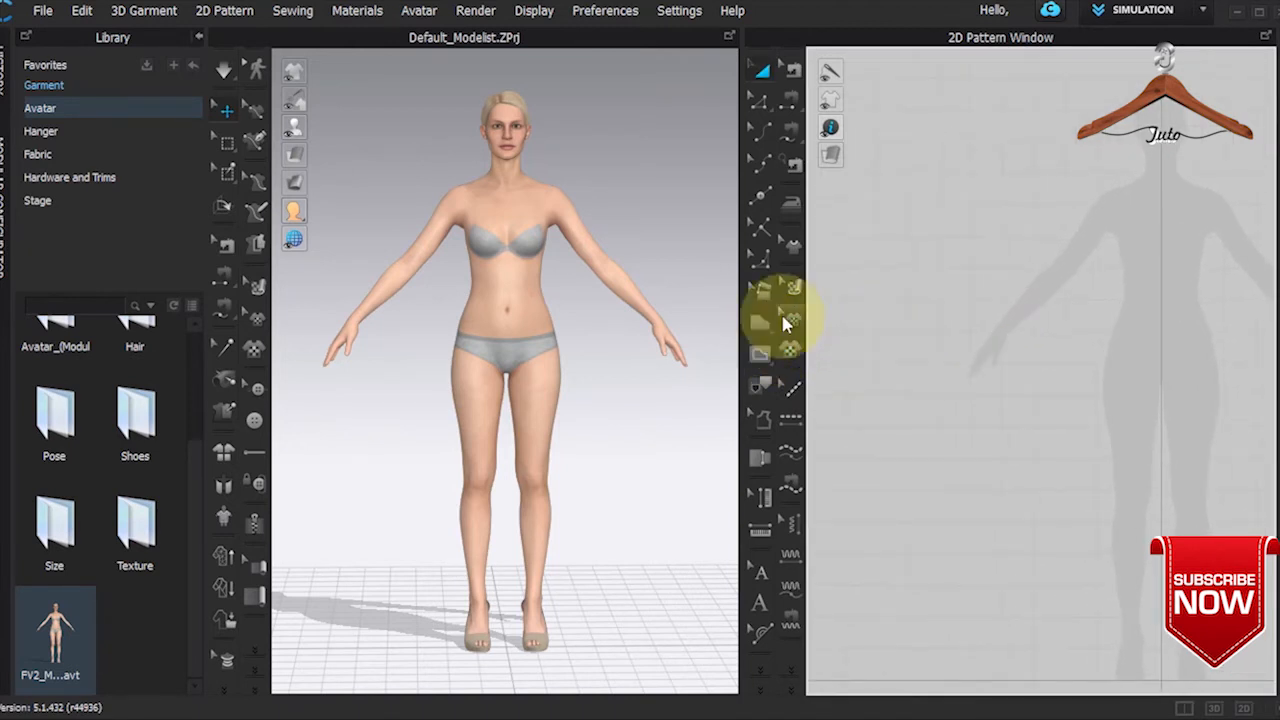
Step: Create a 50 × 50 cm square pattern beside the avatar's silhouette in the 2D workspace
{"action": "left_click", "coordinate": [763, 320]}
{"action": "left_click", "coordinate": [820, 350]}
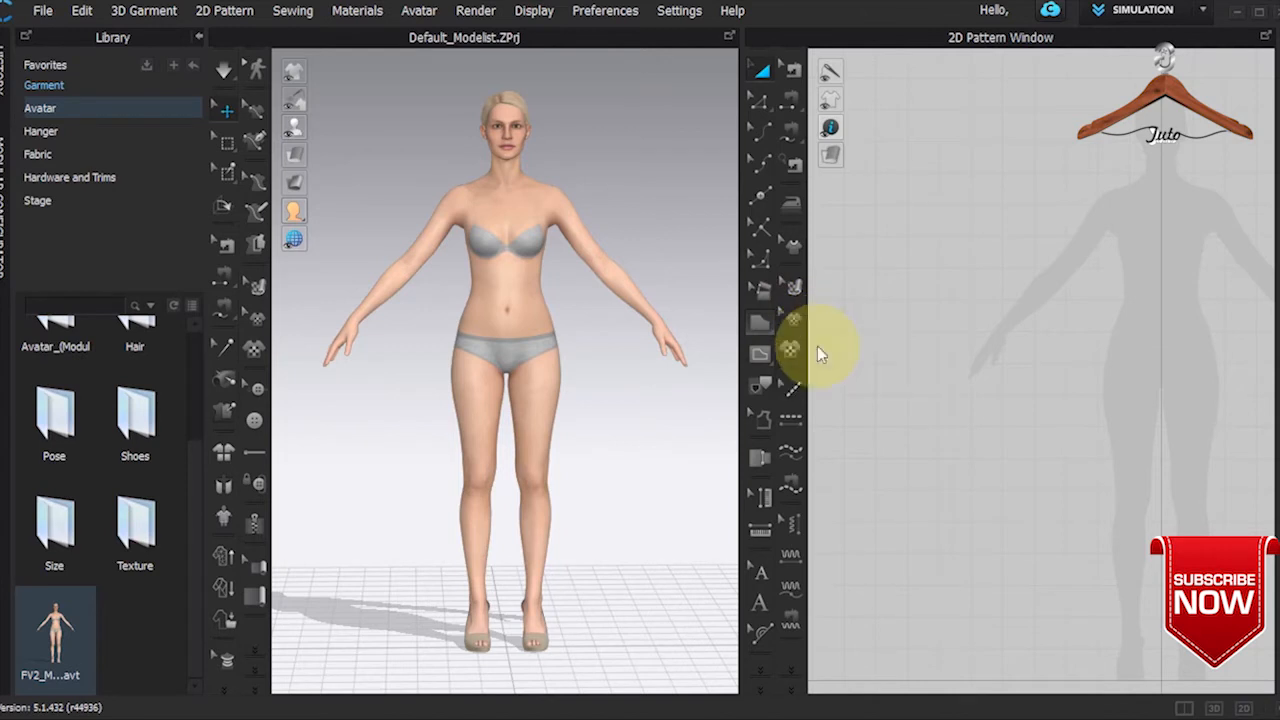
{"action": "left_click", "coordinate": [896, 345]}
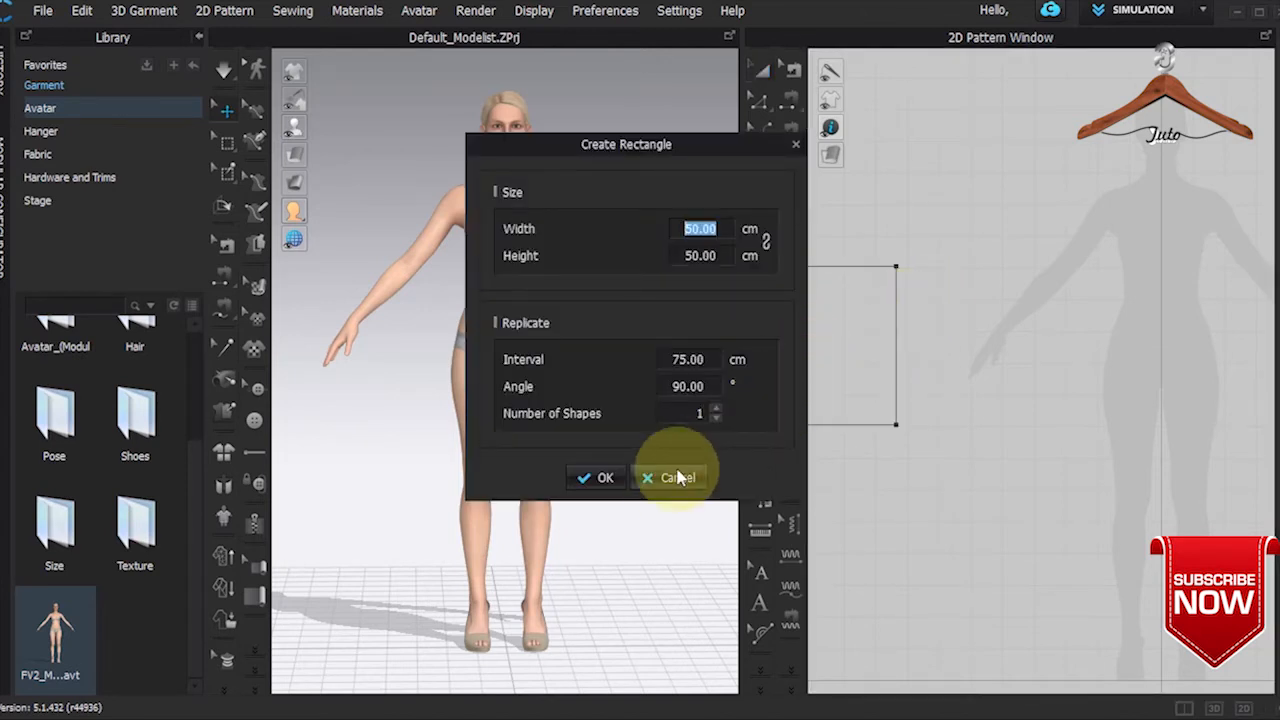
{"action": "left_click", "coordinate": [596, 478]}
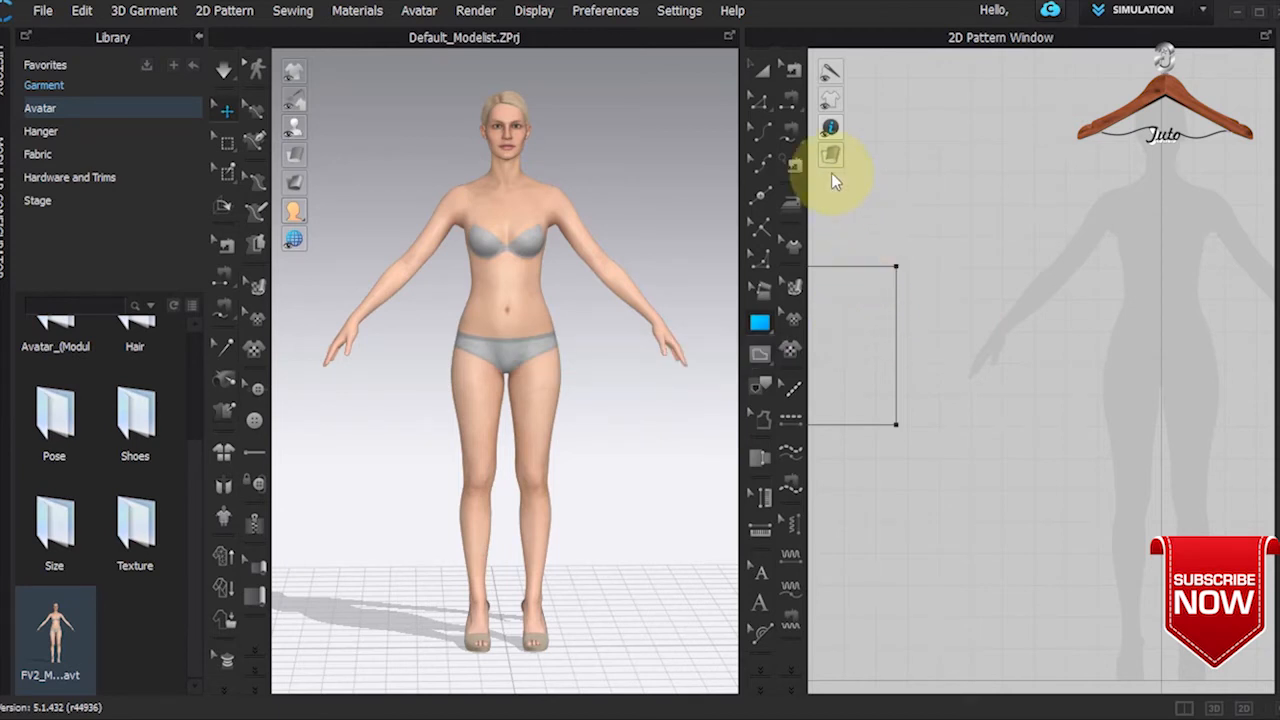
{"action": "left_click", "coordinate": [868, 297]}
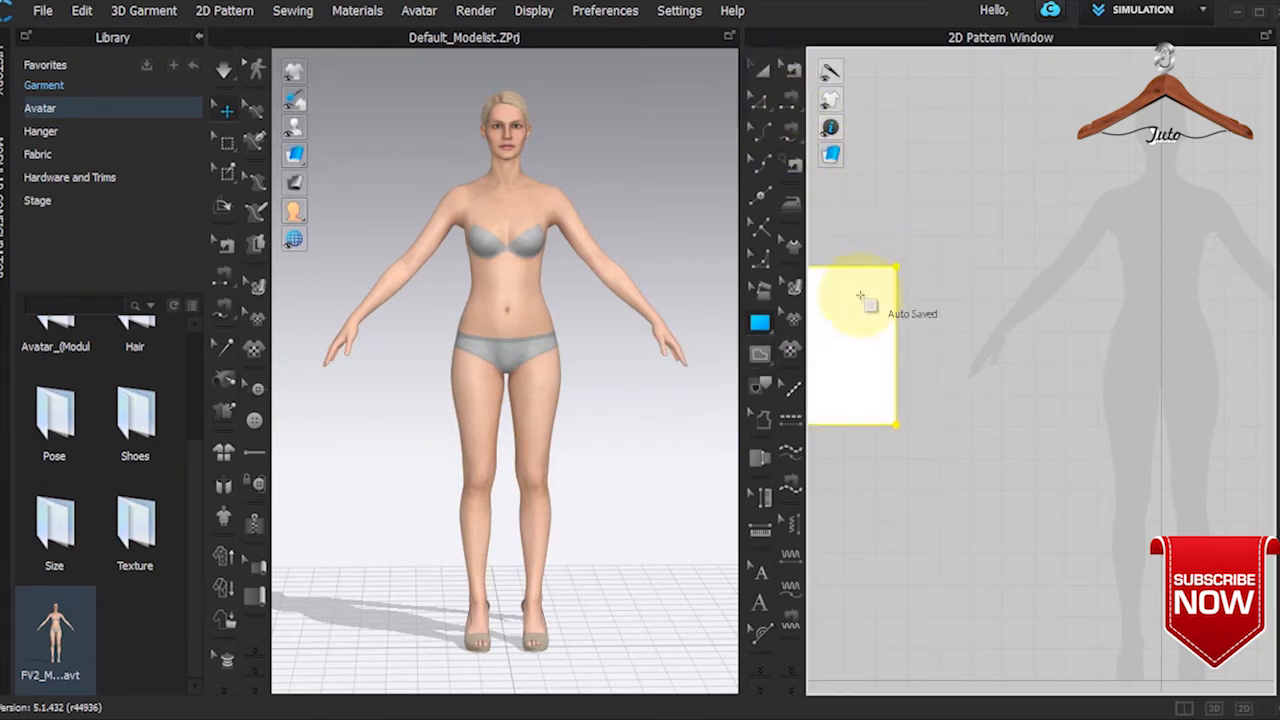
Step: Move the square pattern closer to the silhouette and narrow it by shifting its right edge inward
{"action": "left_click", "coordinate": [760, 66]}
{"action": "left_click_drag", "start_coordinate": [851, 343], "coordinate": [1091, 265]}
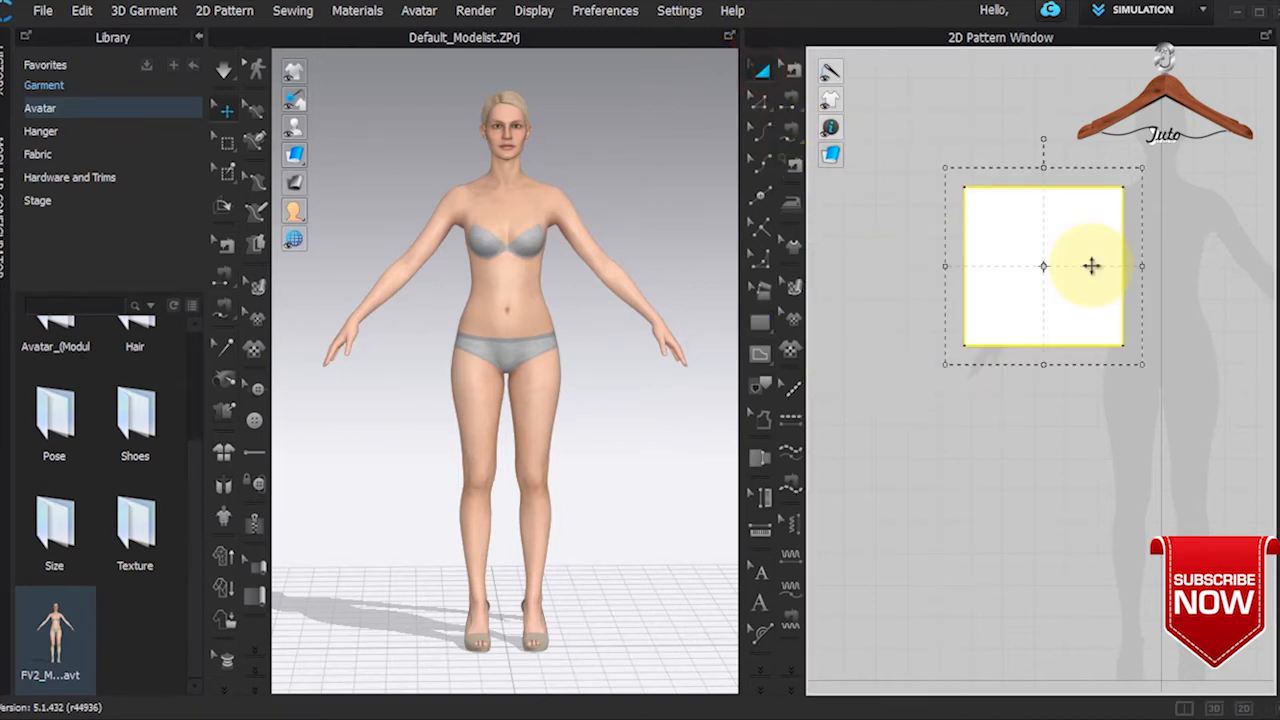
{"action": "left_click", "coordinate": [760, 108]}
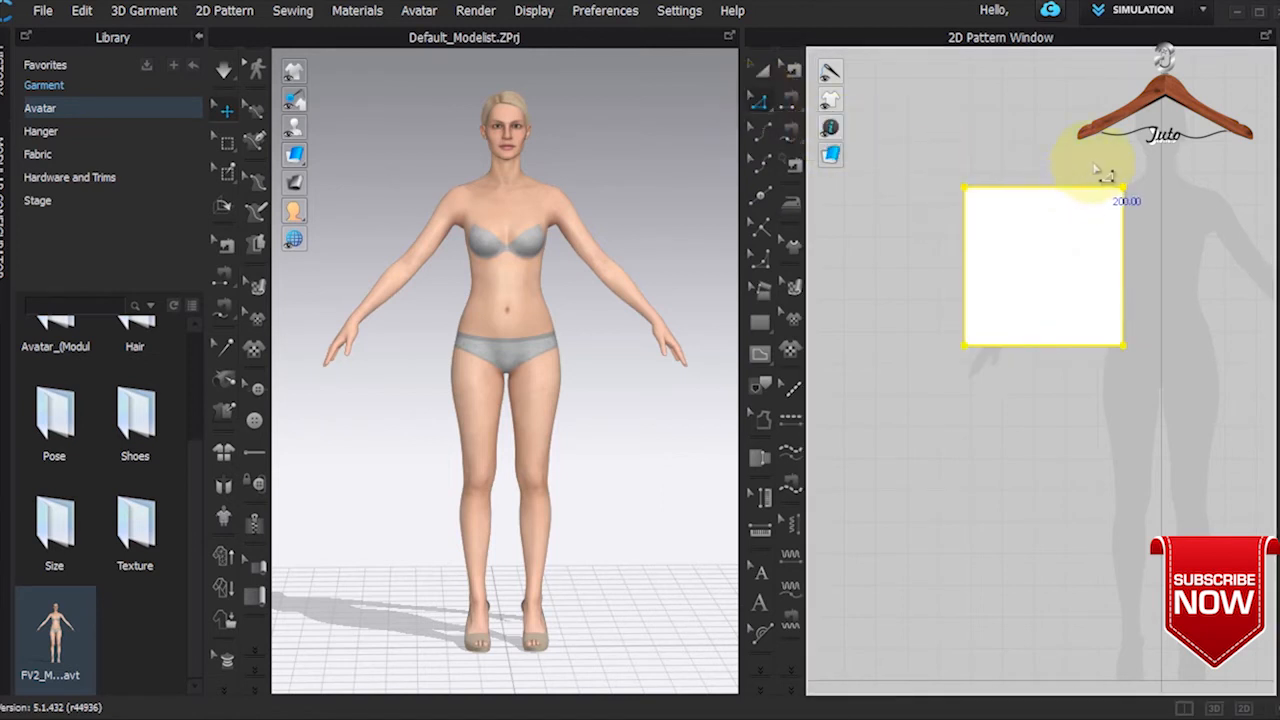
{"action": "left_click", "coordinate": [1097, 165]}
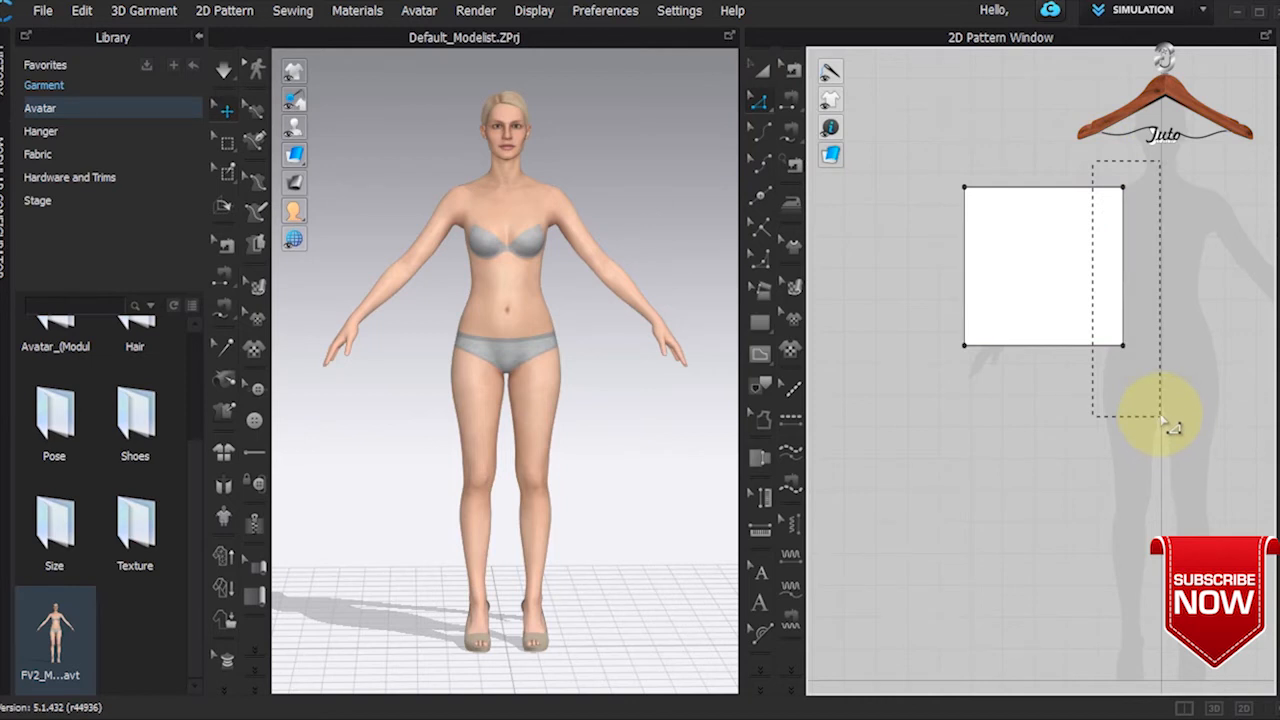
{"action": "left_click_drag", "start_coordinate": [1139, 286], "coordinate": [1091, 295]}
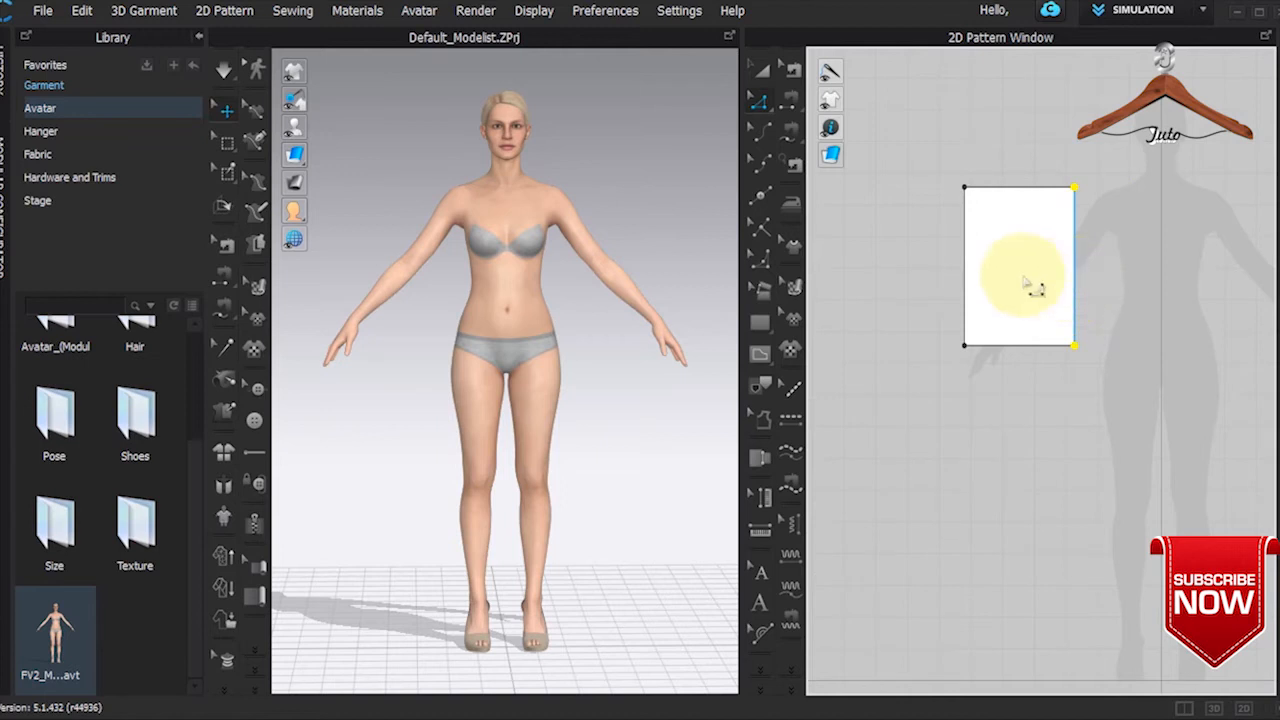
Step: Show the avatar's arrangement points and wrap the rectangular pattern around the avatar's left arm
{"action": "mouse_move", "coordinate": [291, 134]}
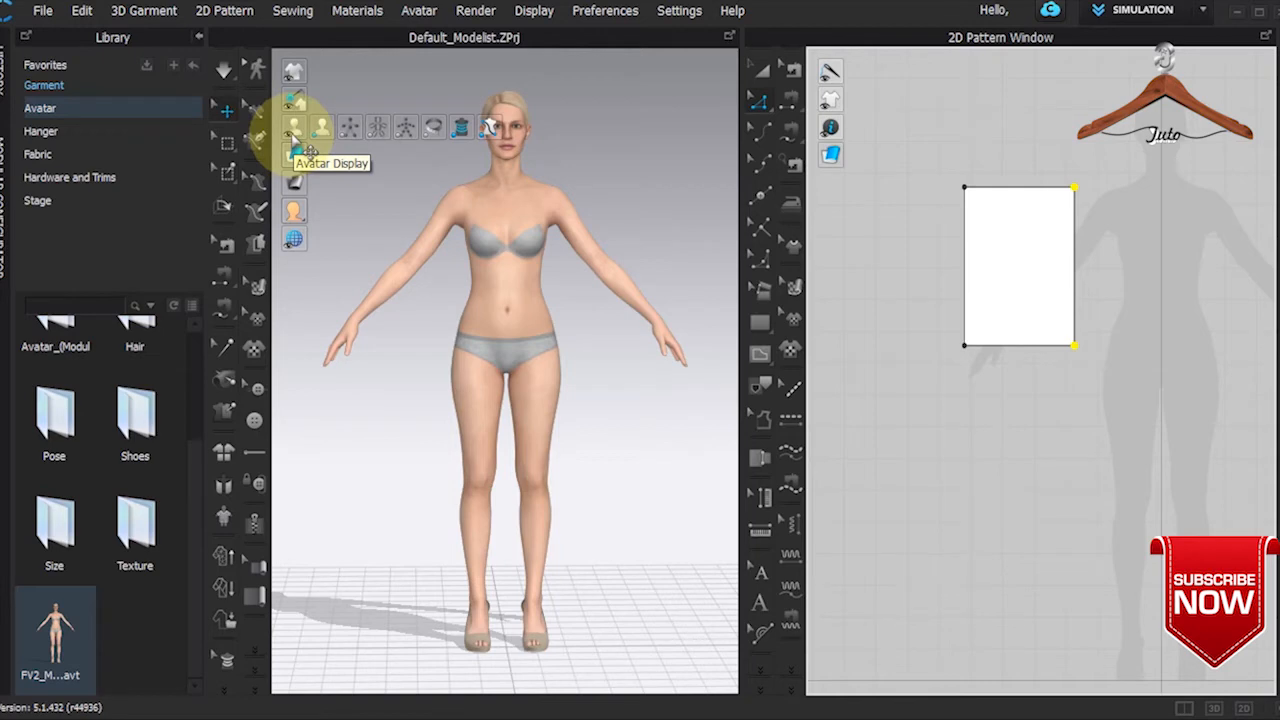
{"action": "left_click", "coordinate": [349, 127]}
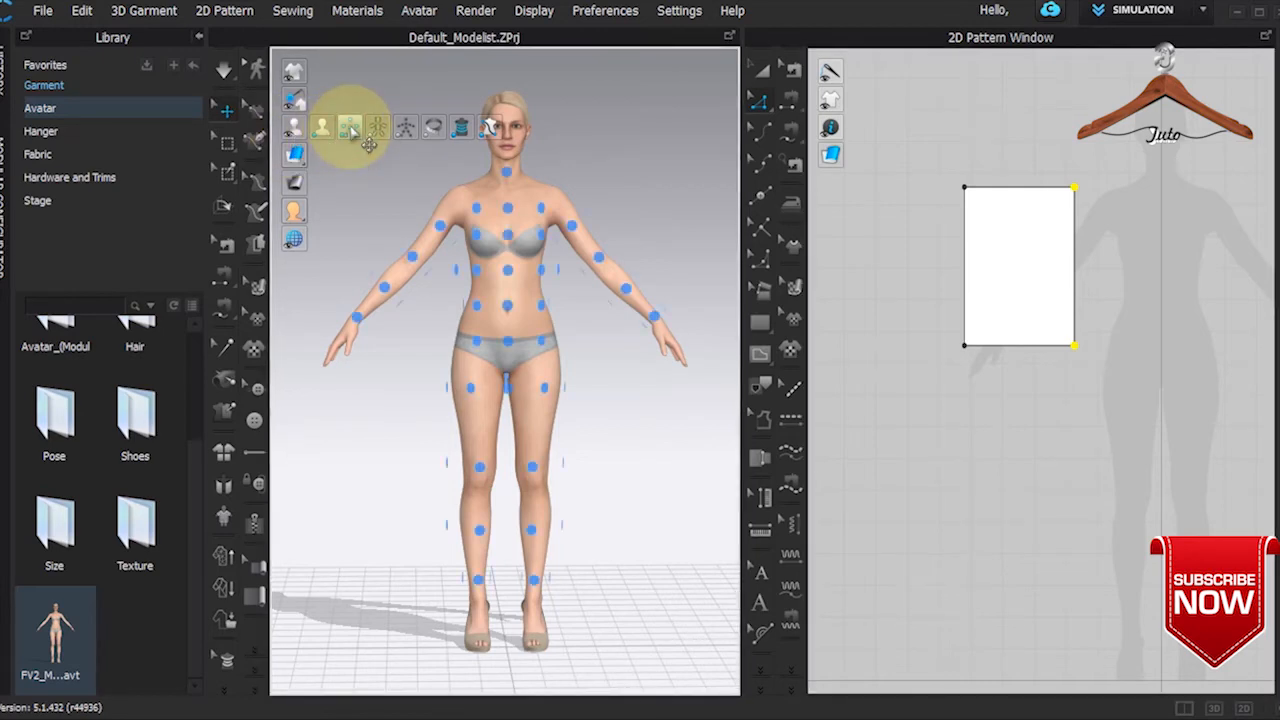
{"action": "right_click_drag", "start_coordinate": [577, 171], "coordinate": [400, 147]}
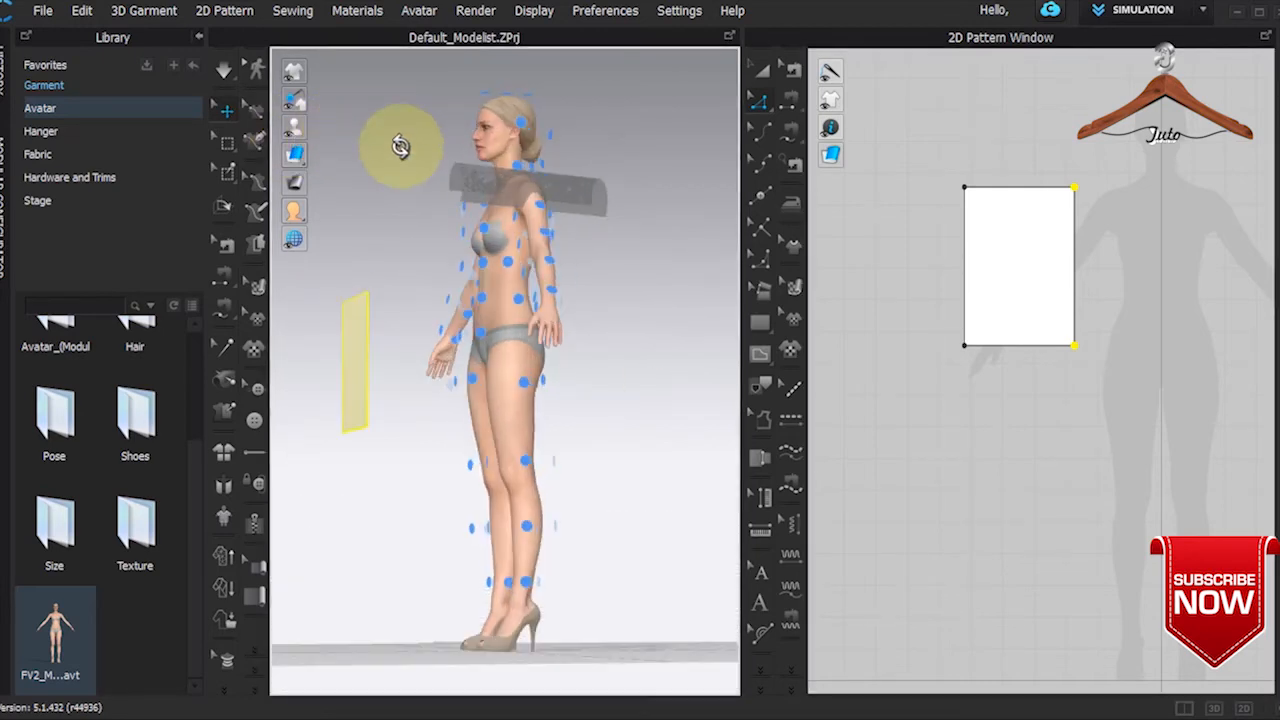
{"action": "right_click_drag", "start_coordinate": [657, 214], "coordinate": [600, 259]}
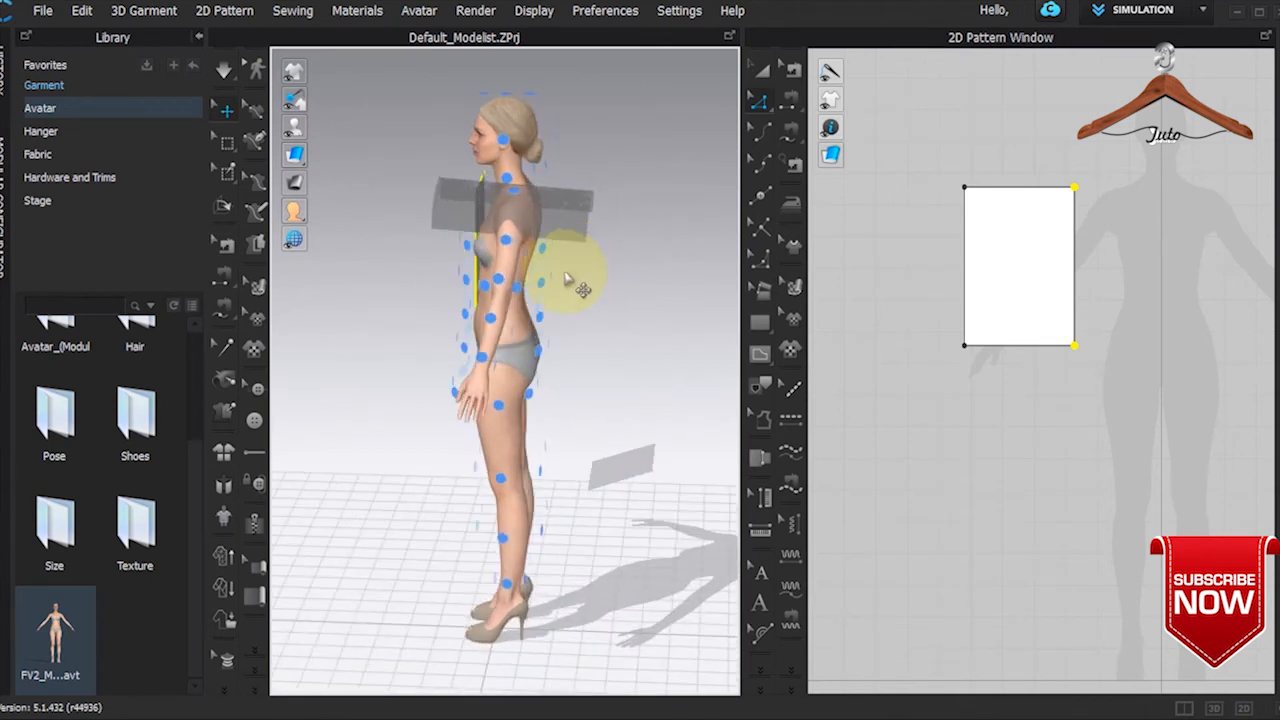
{"action": "left_click", "coordinate": [576, 275]}
{"action": "mouse_move", "coordinate": [498, 267]}
{"action": "left_mouse_down"}
{"action": "mouse_move", "coordinate": [511, 244]}
{"action": "mouse_move", "coordinate": [498, 292]}
{"action": "left_mouse_up"}
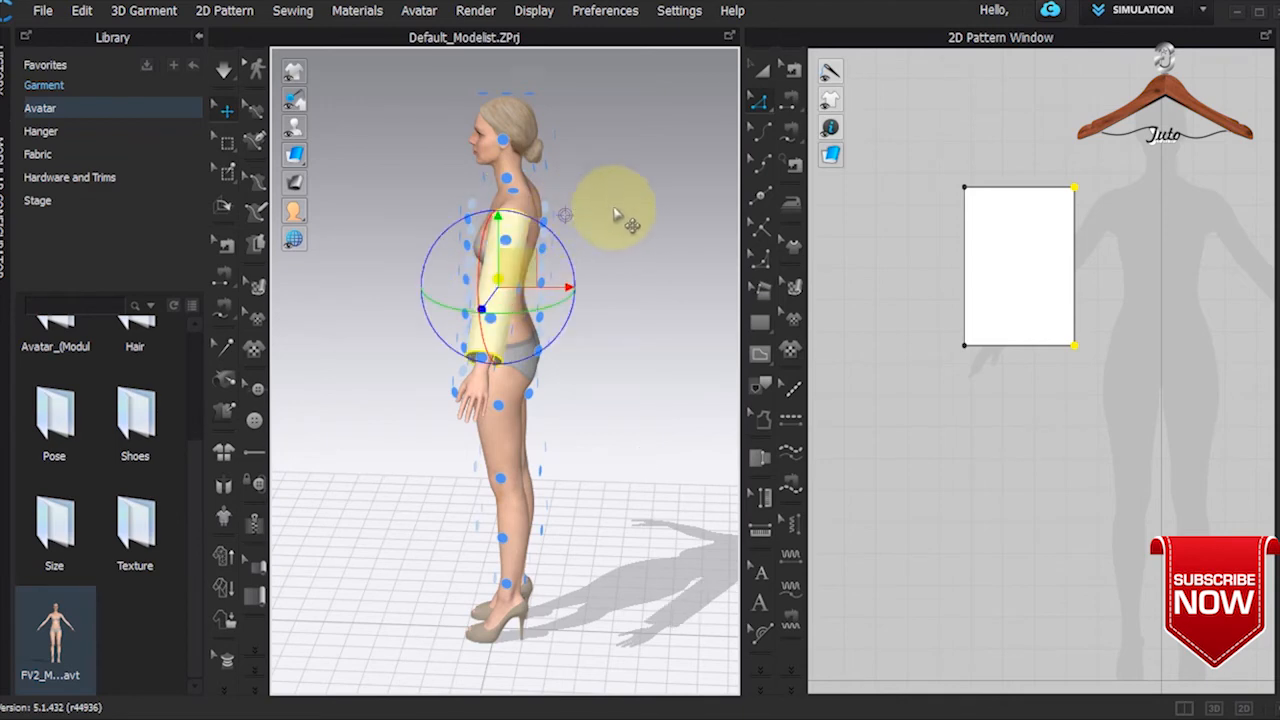
Step: Sew the rectangle's two vertical 50 cm edges together to close the sleeve around the arm
{"action": "right_click_drag", "start_coordinate": [612, 225], "coordinate": [374, 129]}
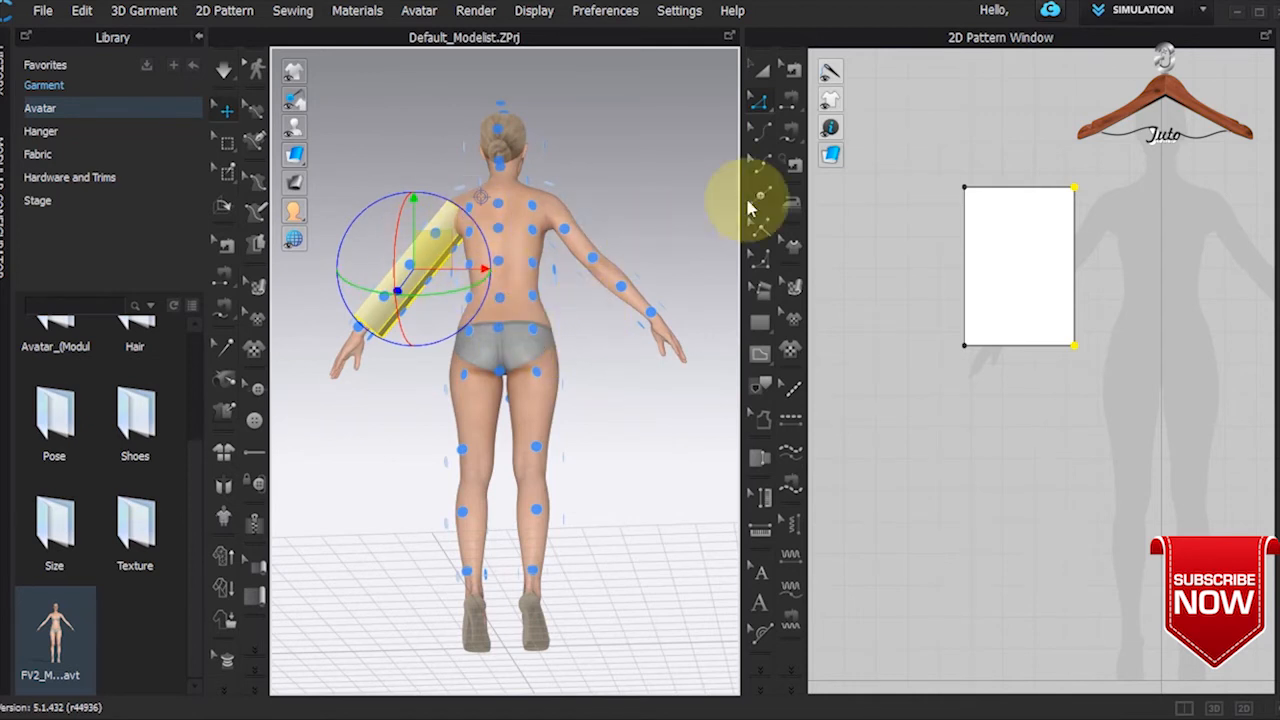
{"action": "left_click", "coordinate": [792, 116]}
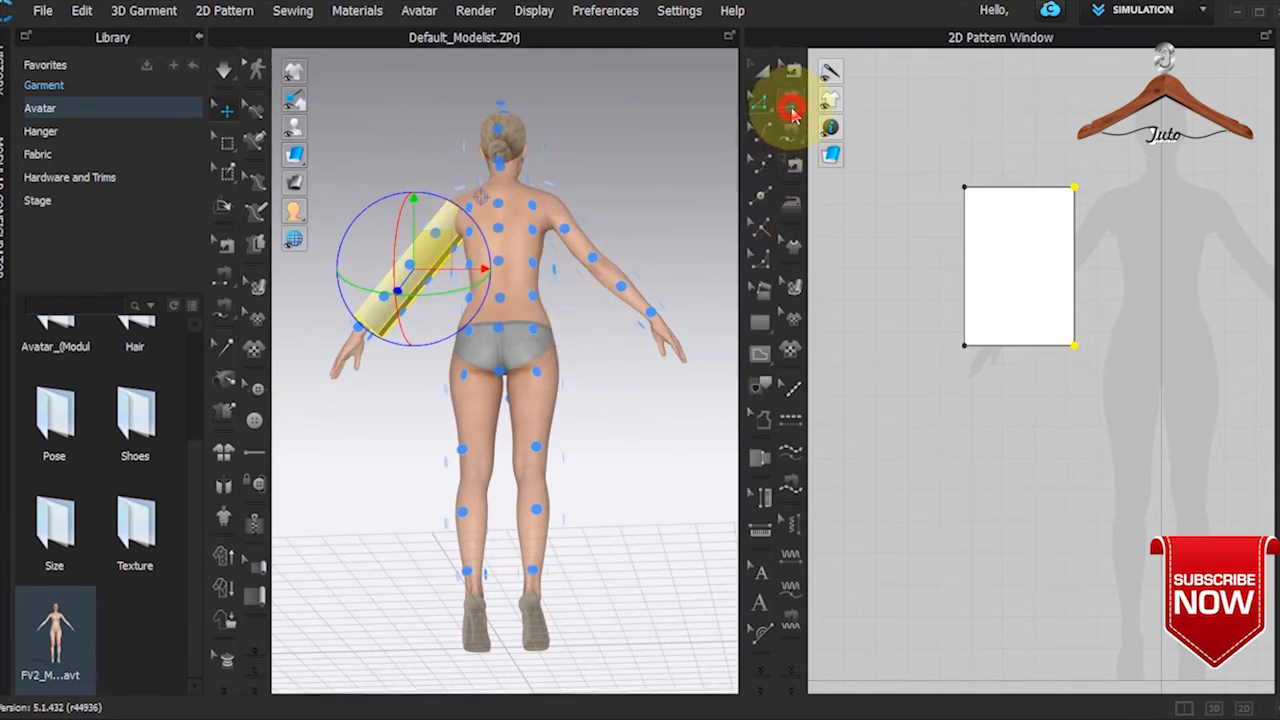
{"action": "left_click", "coordinate": [957, 250]}
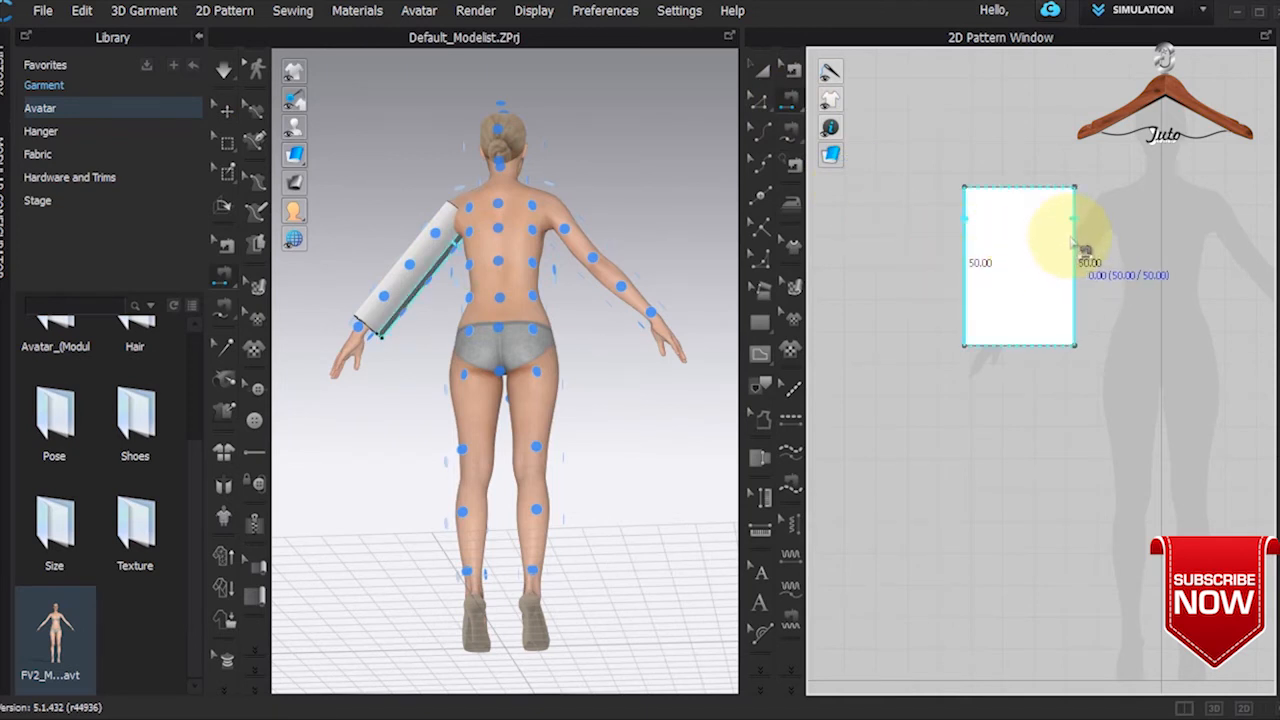
{"action": "left_click", "coordinate": [1074, 245]}
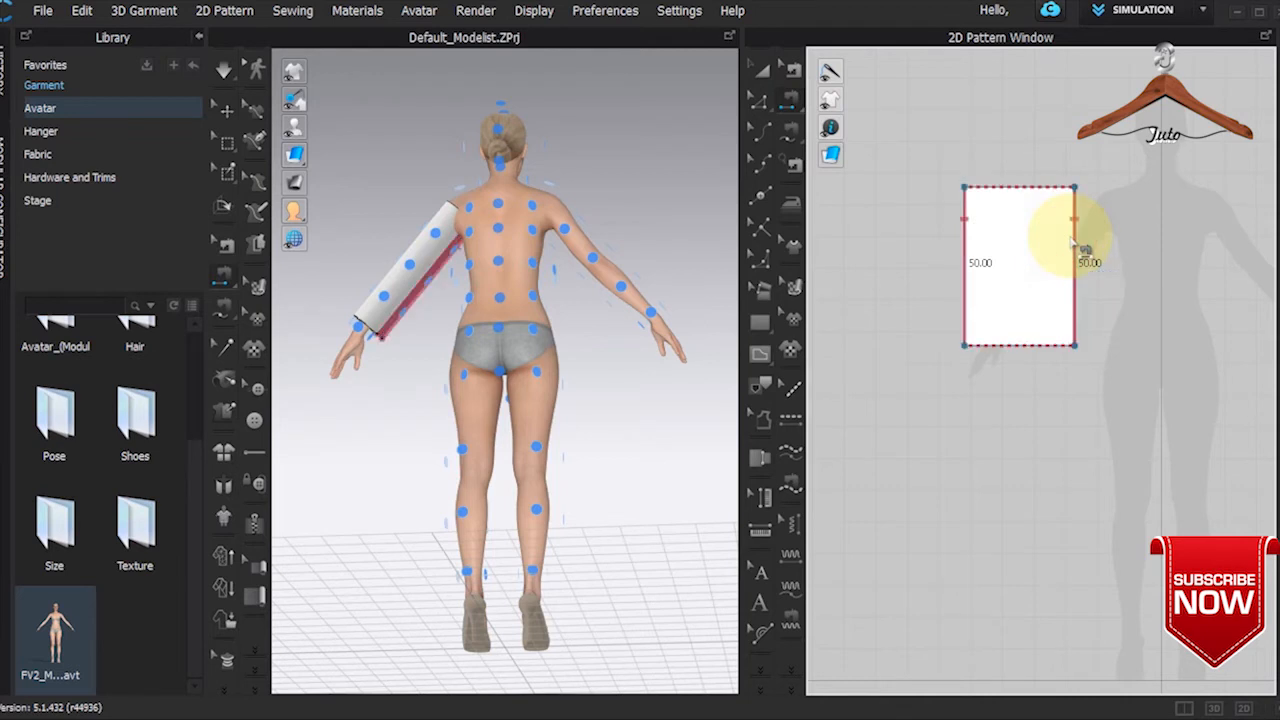
Step: Run the simulation to drape the sleeve and pull it off the avatar's left arm onto the floor
{"action": "left_click", "coordinate": [225, 82]}
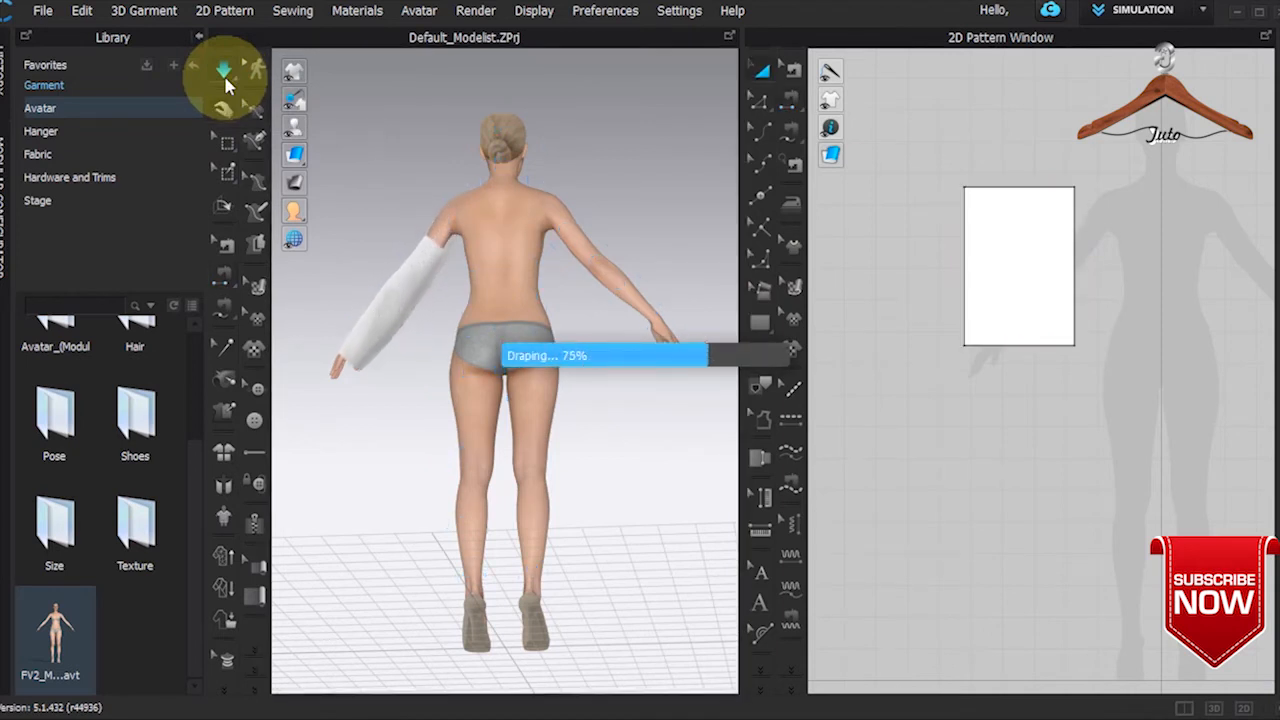
{"action": "left_click_drag", "start_coordinate": [418, 245], "coordinate": [457, 223]}
{"action": "right_click_drag", "start_coordinate": [457, 223], "coordinate": [600, 229]}
{"action": "left_click_drag", "start_coordinate": [585, 278], "coordinate": [543, 180]}
{"action": "left_click_drag", "start_coordinate": [583, 226], "coordinate": [677, 490]}
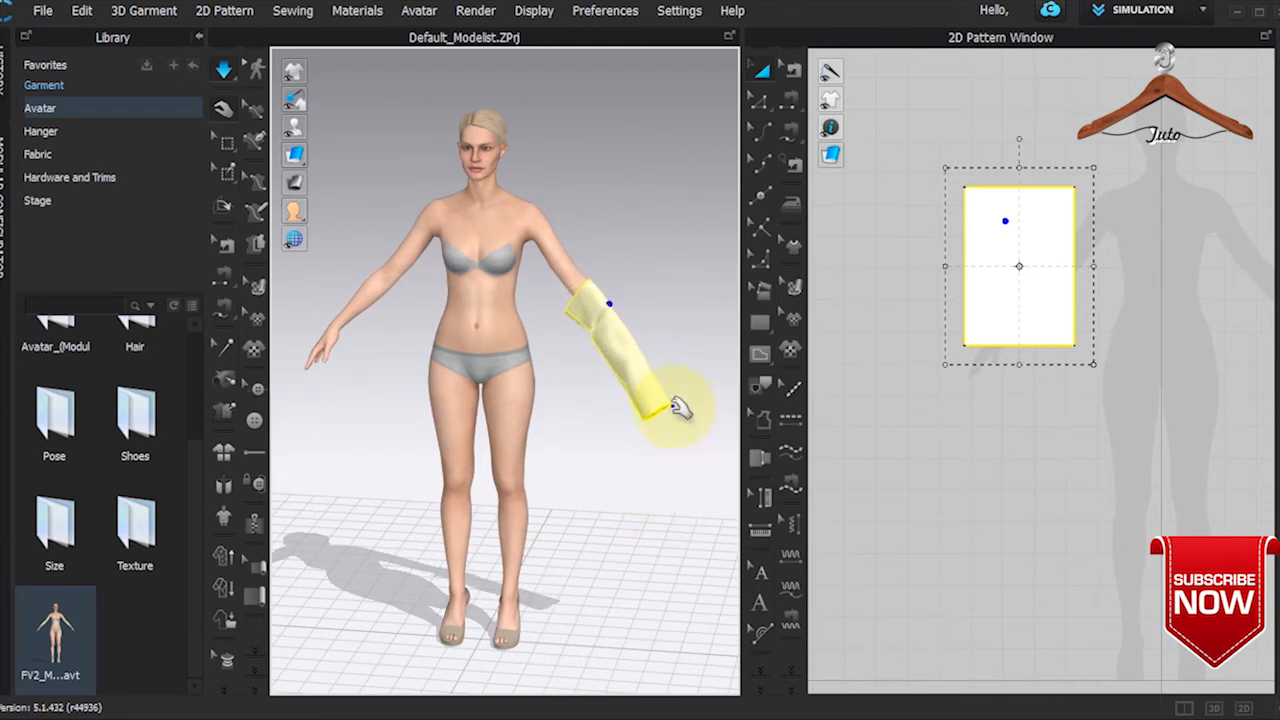
{"action": "left_click_drag", "start_coordinate": [680, 420], "coordinate": [686, 452]}
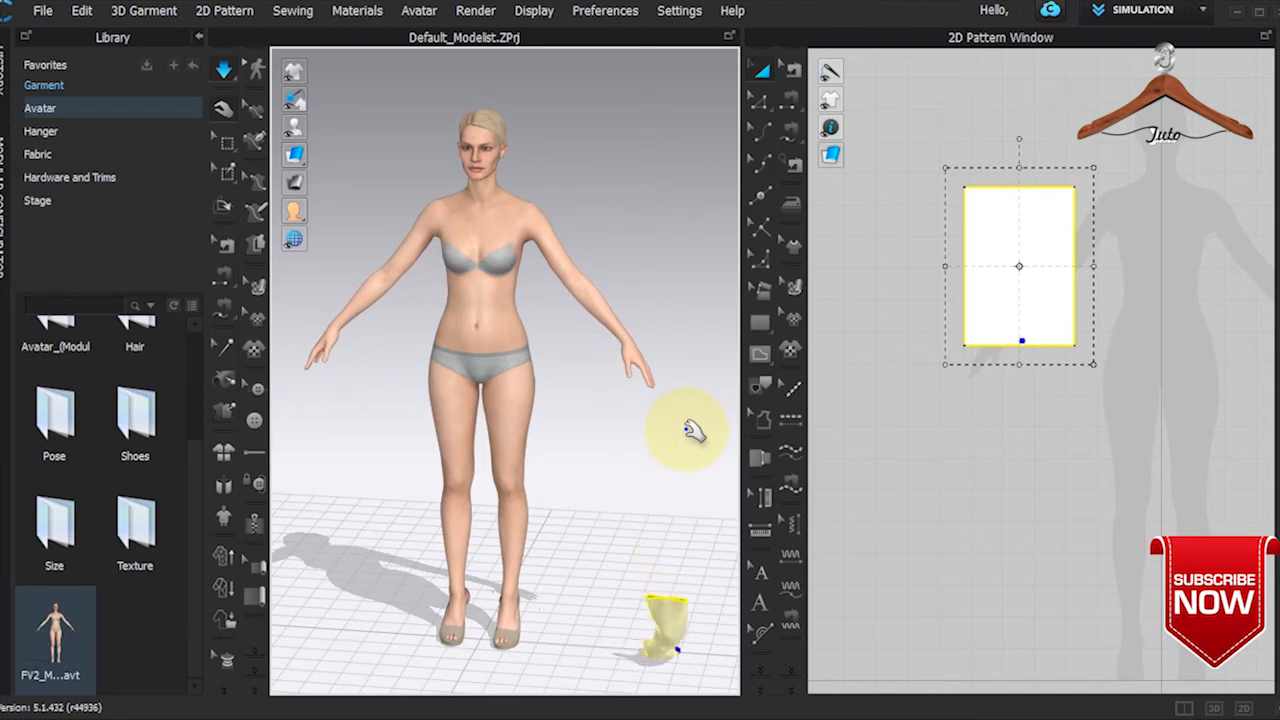
{"action": "right_click_drag", "start_coordinate": [560, 354], "coordinate": [579, 335]}
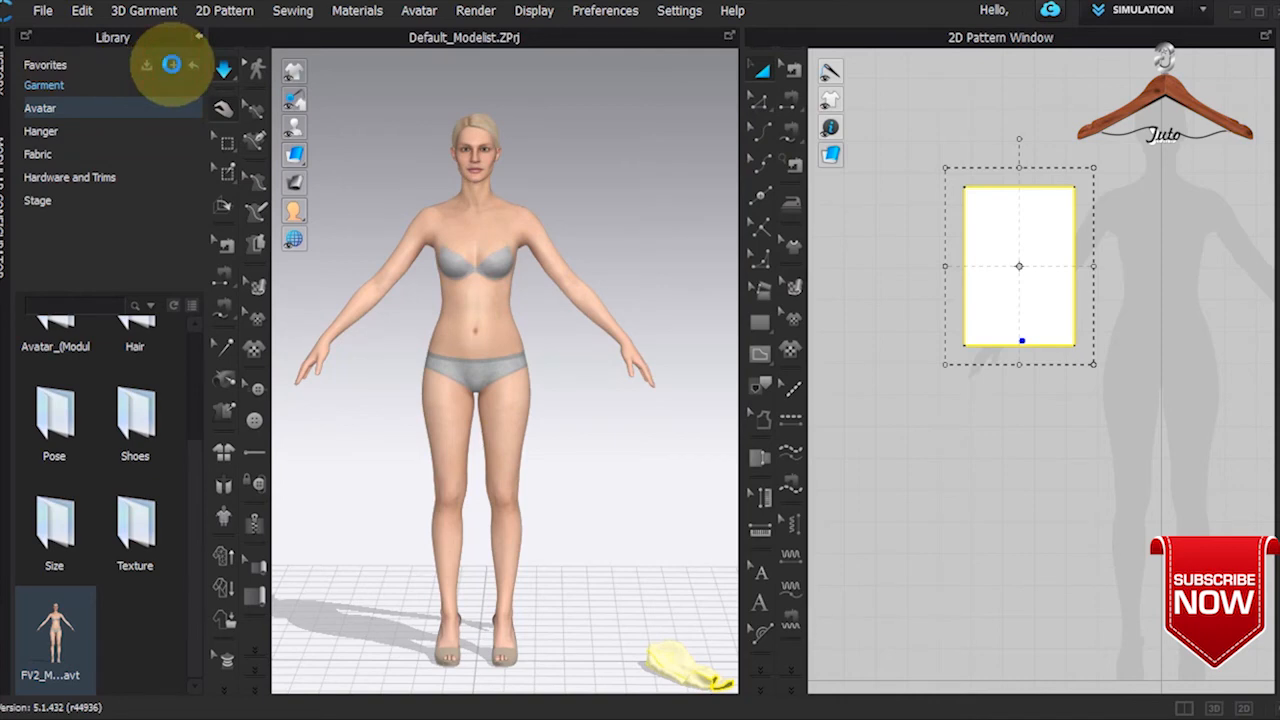
Step: View the library's folder selection dialog without adding a folder, and review the list of operations in the History panel
{"action": "left_click", "coordinate": [171, 64]}
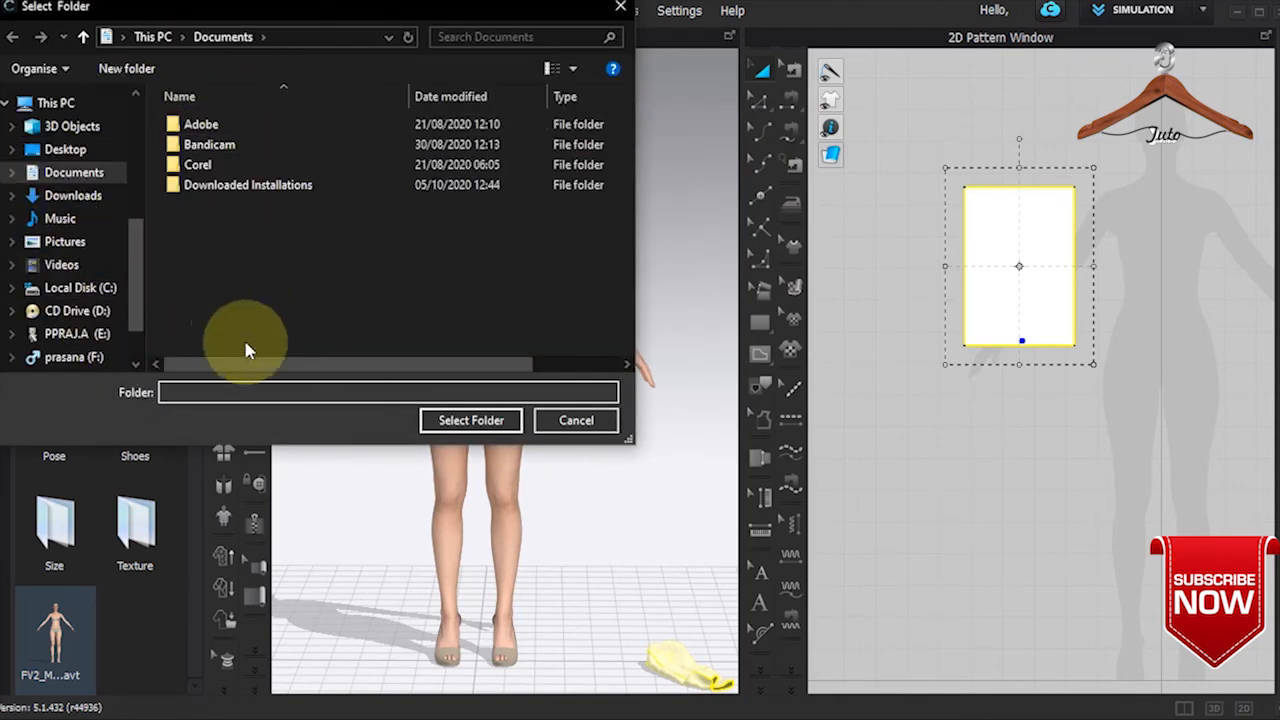
{"action": "left_click", "coordinate": [552, 424]}
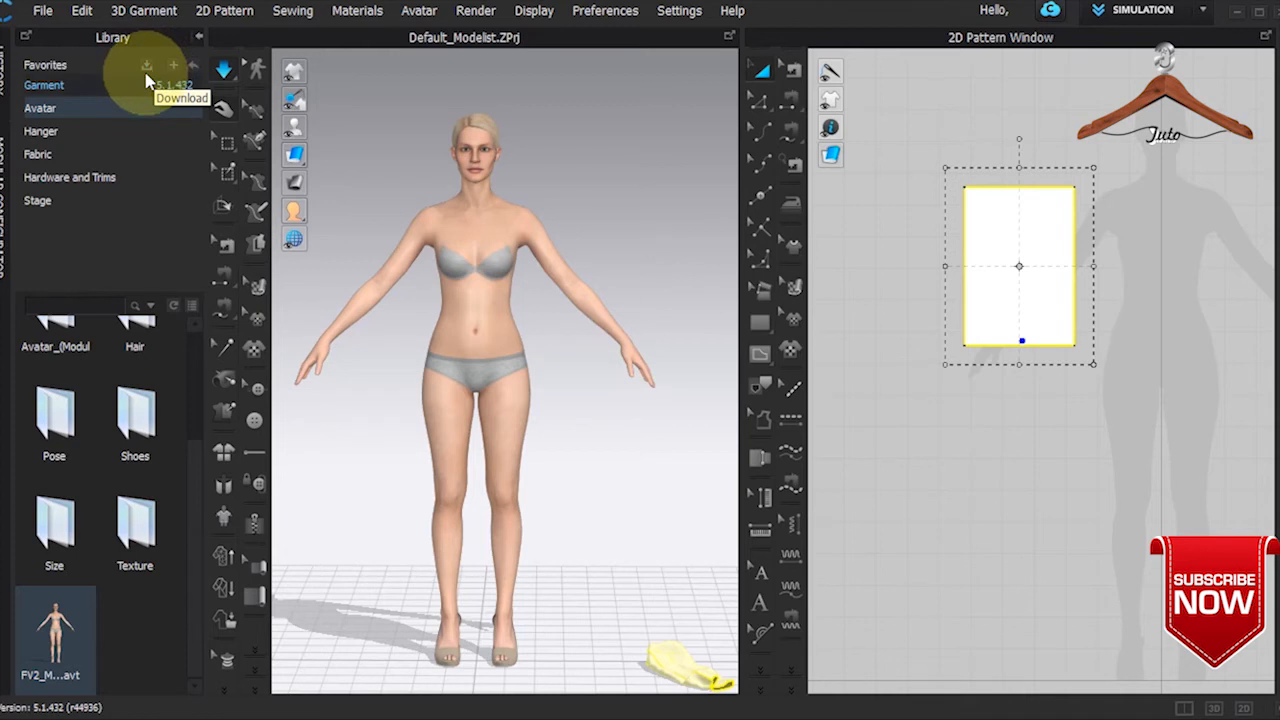
{"action": "left_click", "coordinate": [3, 68]}
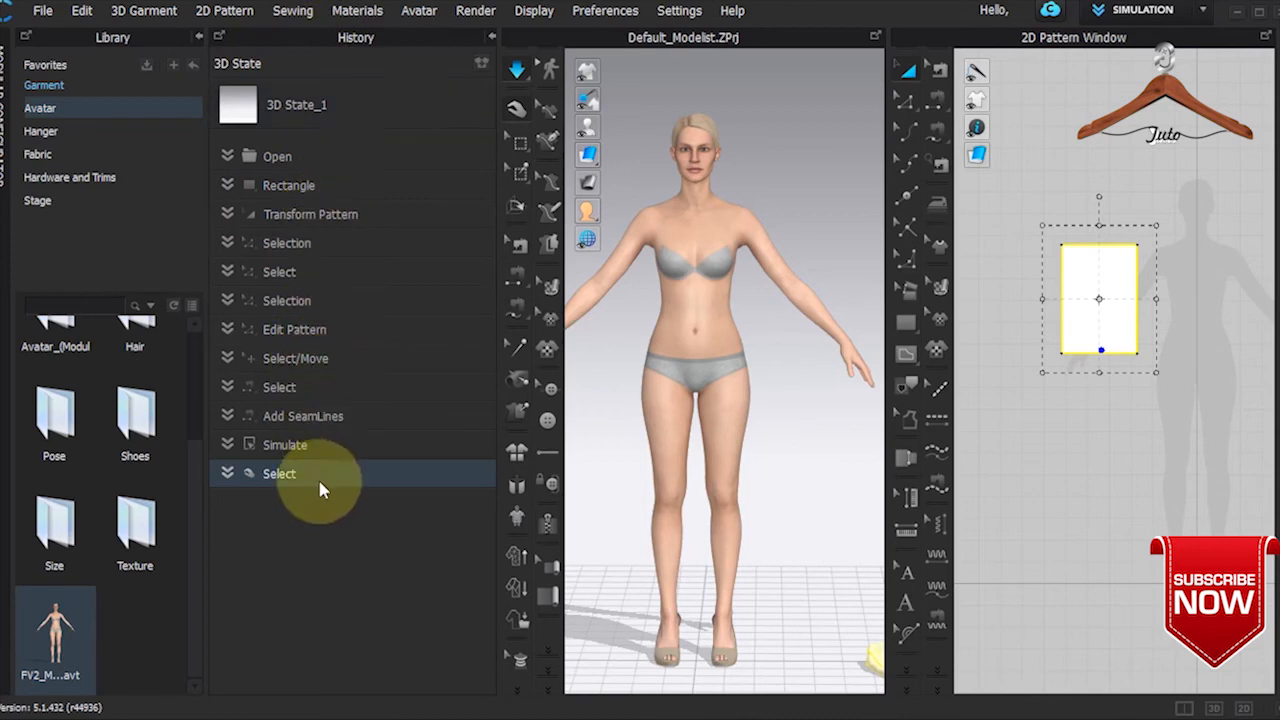
{"action": "left_click", "coordinate": [490, 38]}
Step: Show the Modular Configurator and view the jacket blocks in the Woman category
{"action": "left_click", "coordinate": [3, 197]}
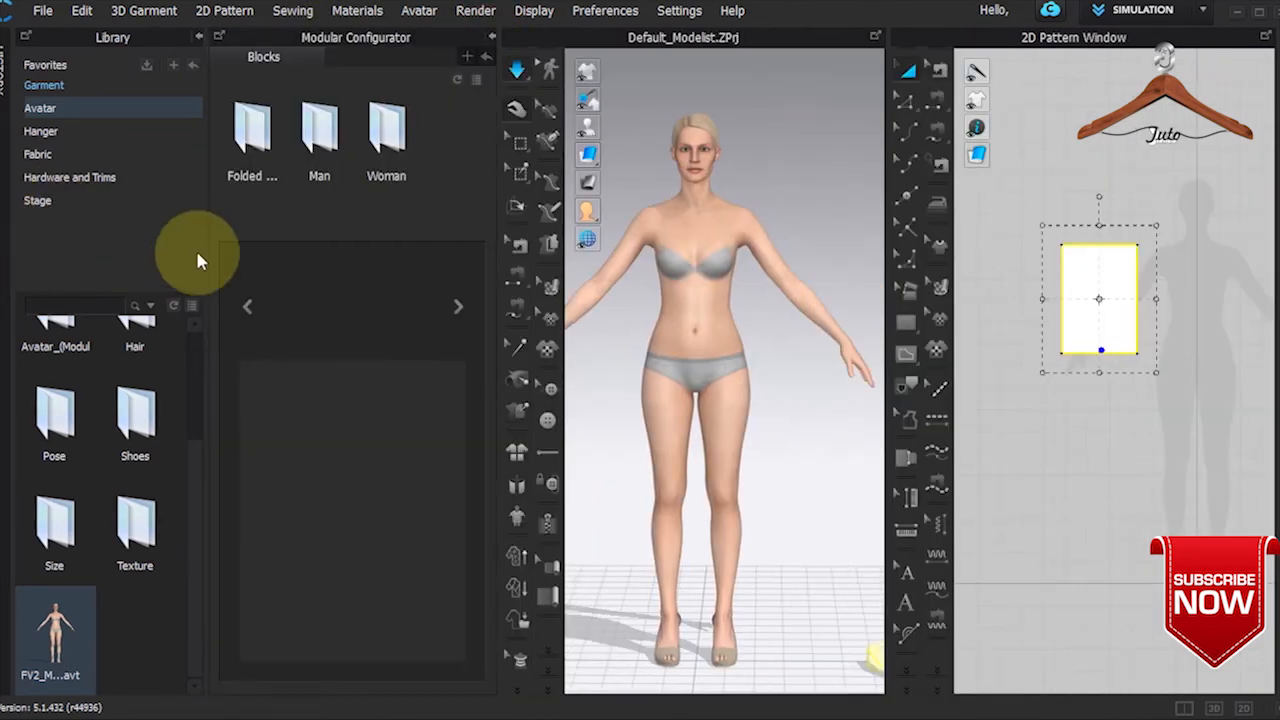
{"action": "double_click", "coordinate": [397, 145]}
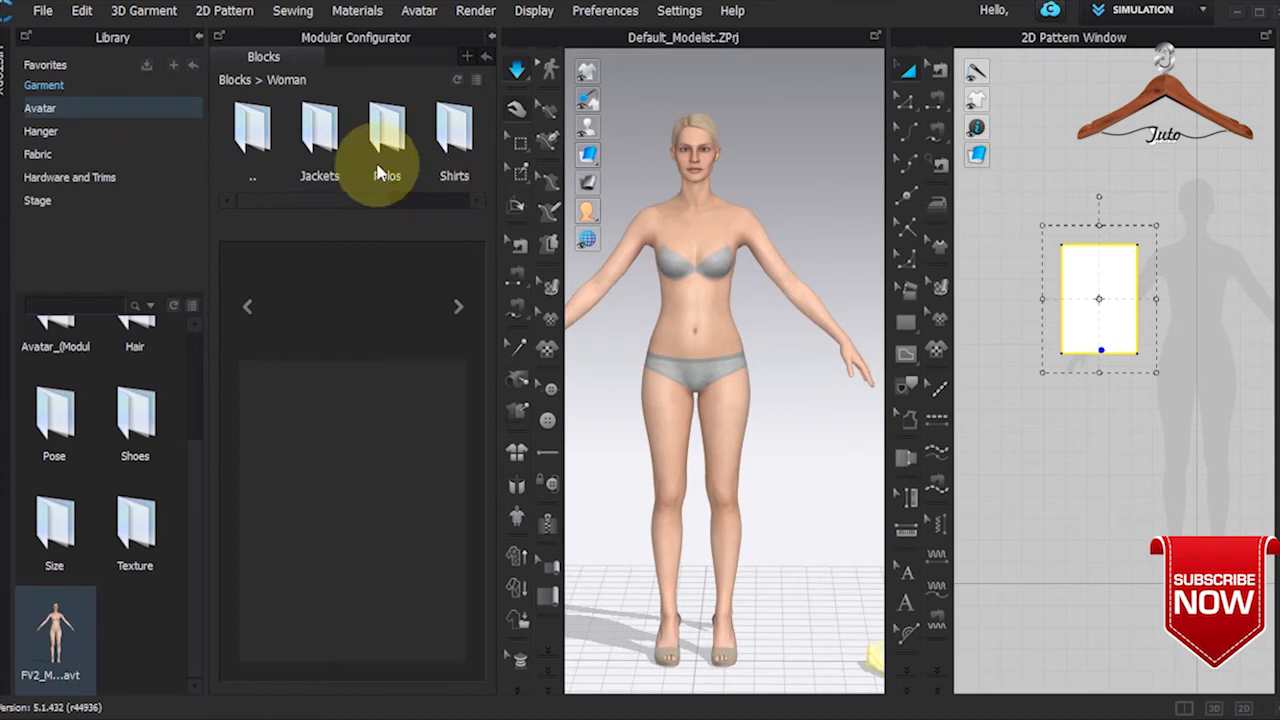
{"action": "double_click", "coordinate": [343, 153]}
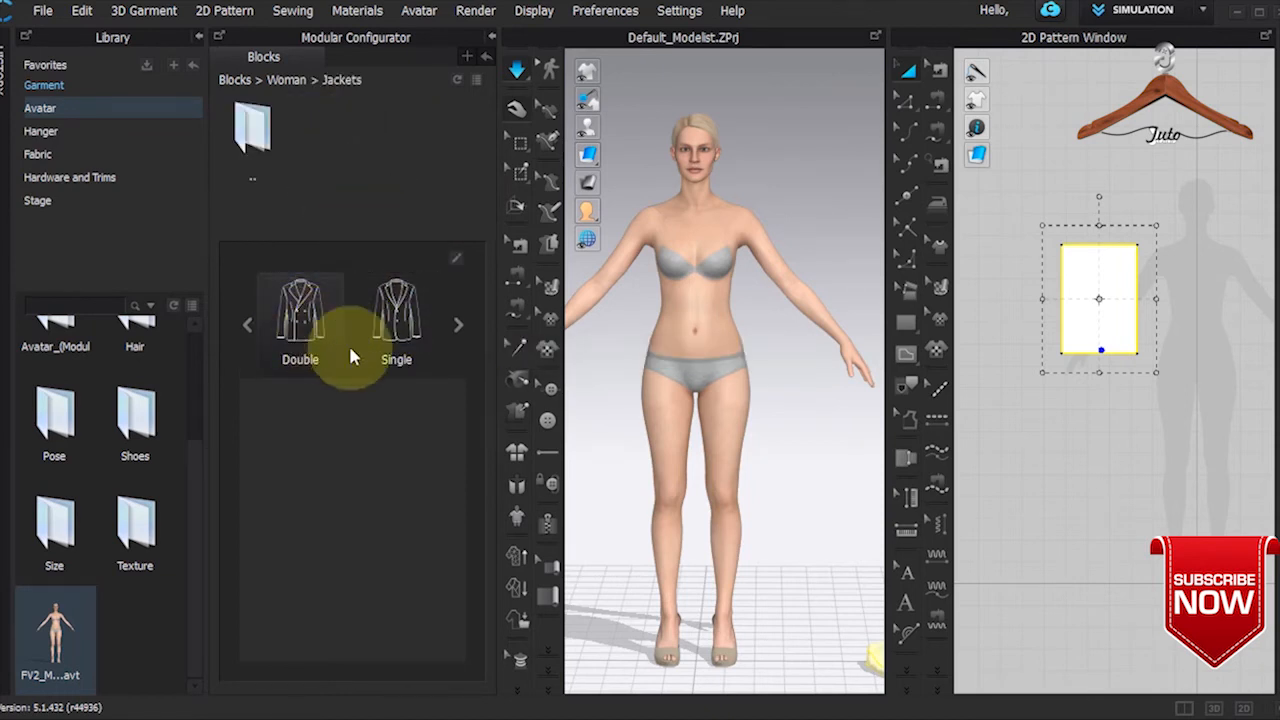
{"action": "left_click", "coordinate": [456, 328]}
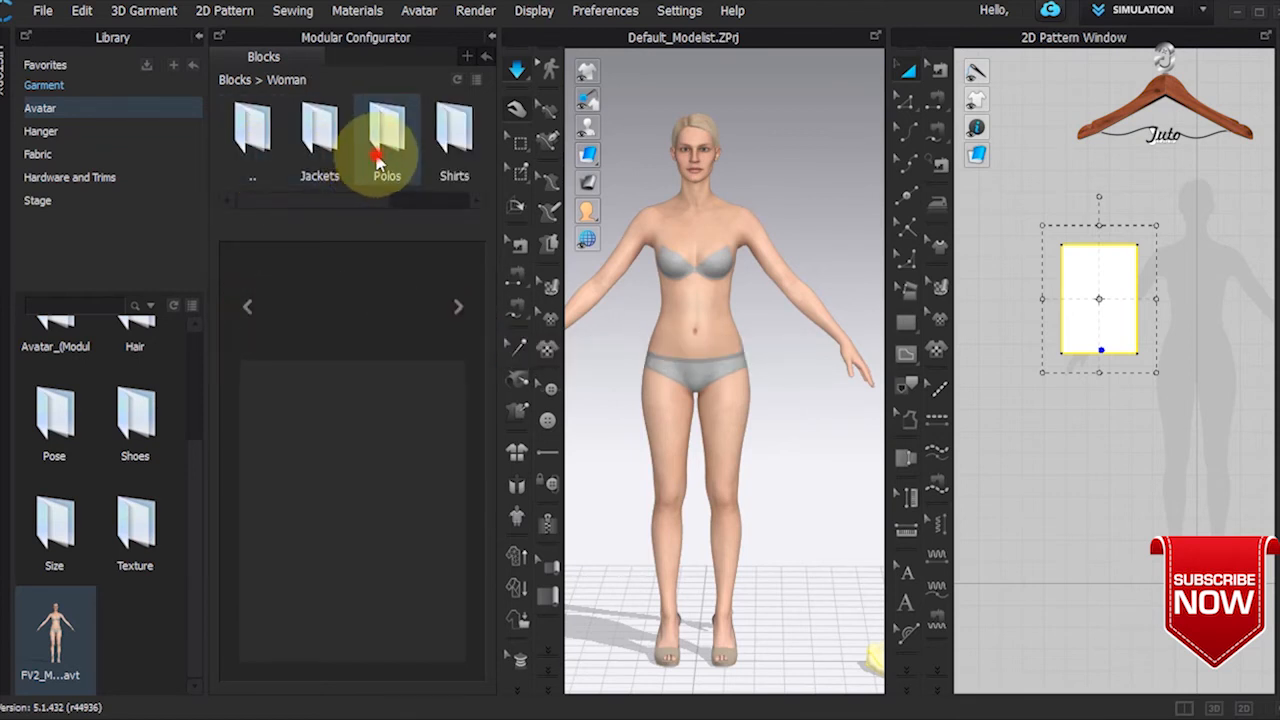
Step: View the Polos and Shirts blocks in the Woman category of the Modular Configurator
{"action": "double_click", "coordinate": [374, 150]}
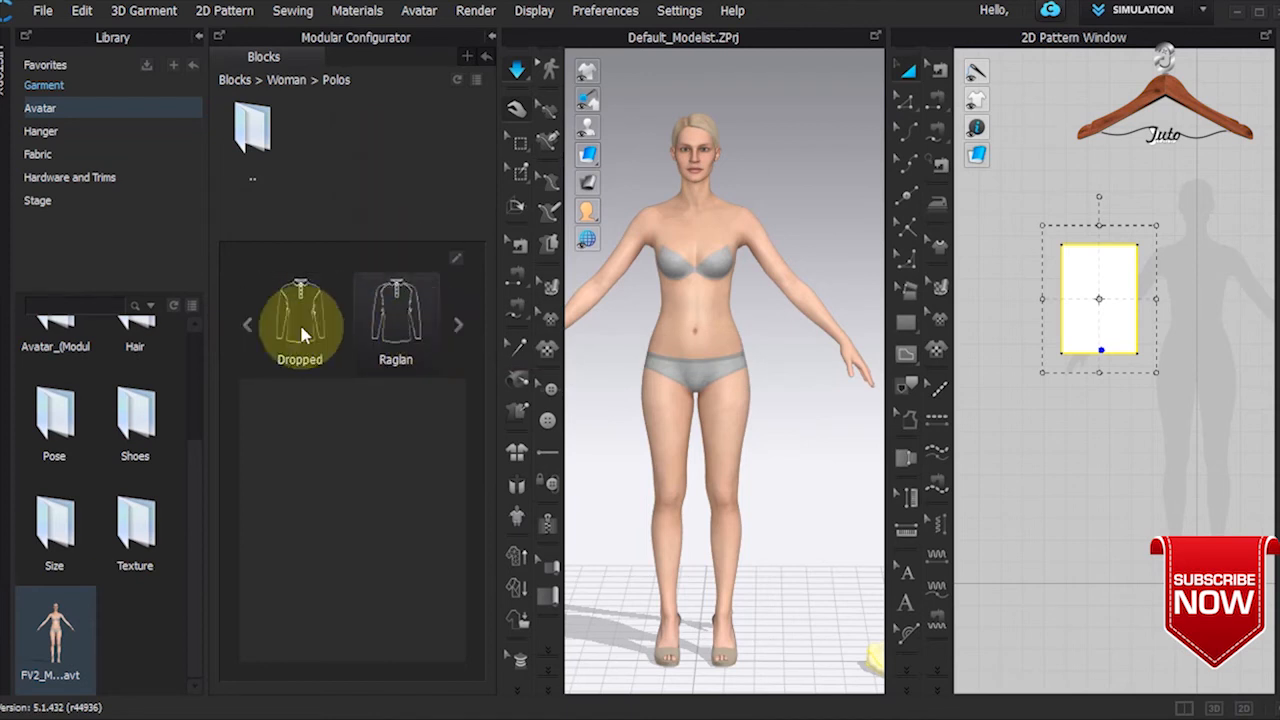
{"action": "double_click", "coordinate": [255, 140]}
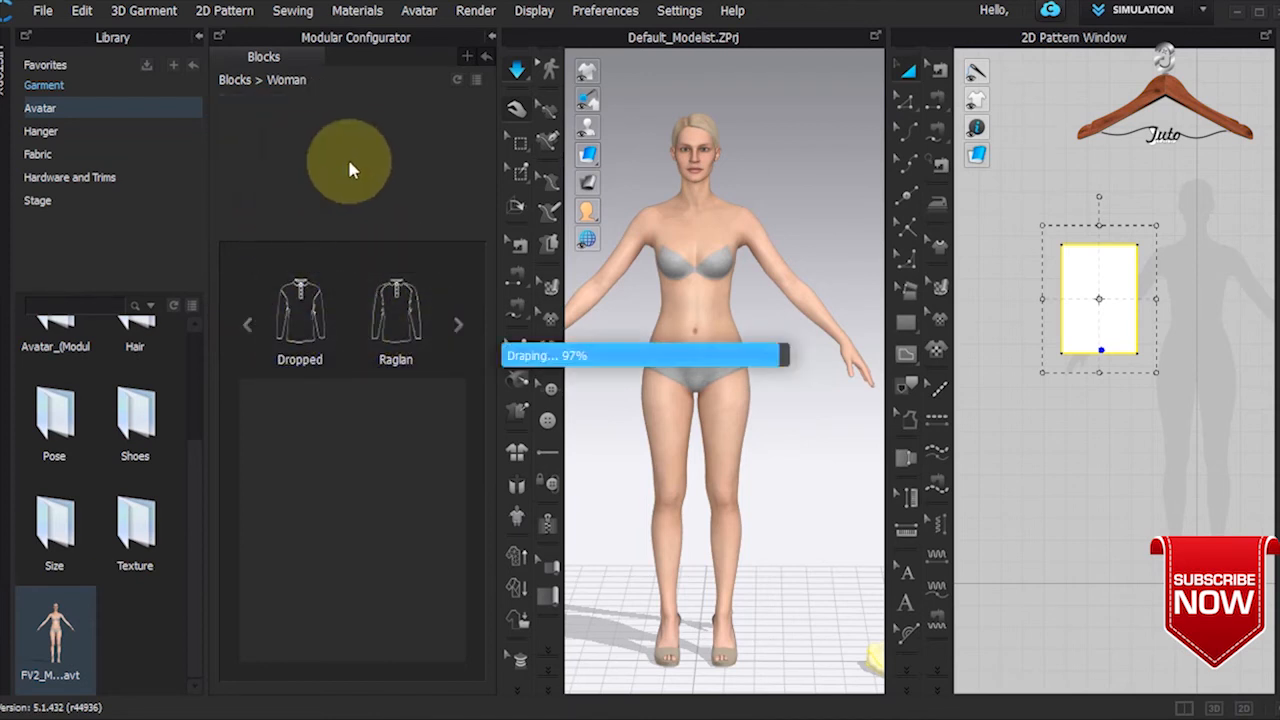
{"action": "double_click", "coordinate": [433, 155]}
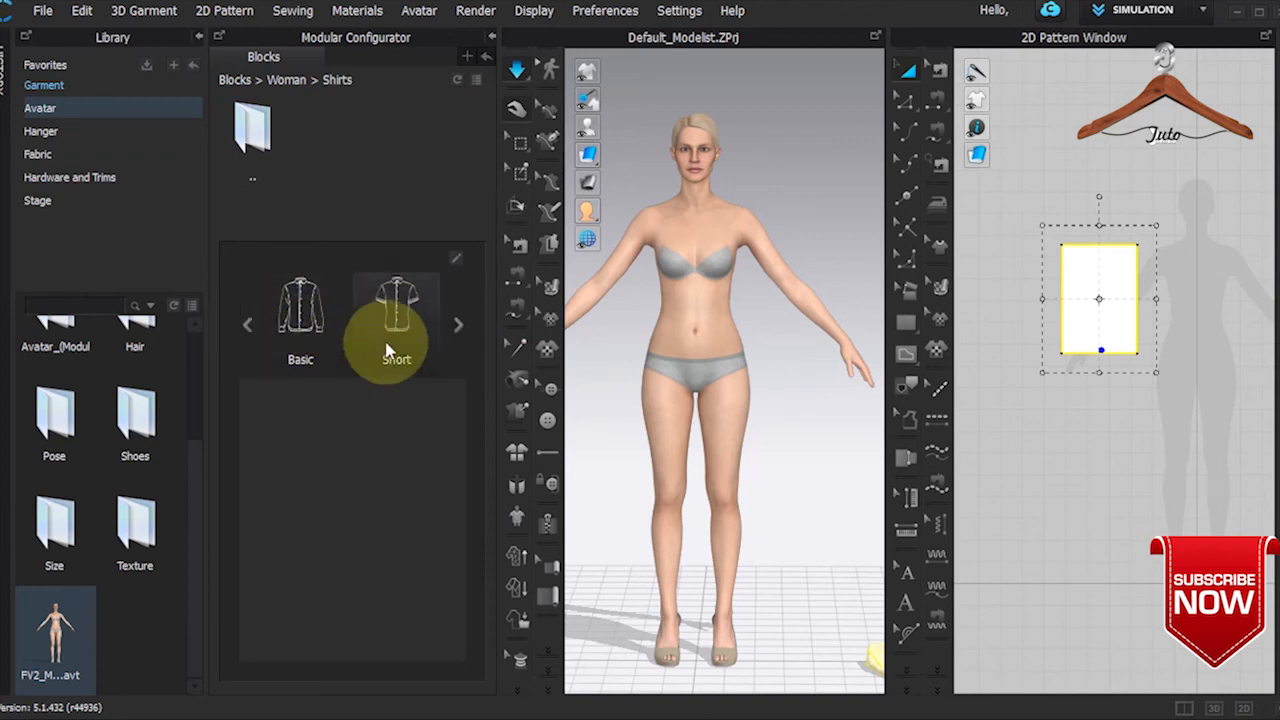
{"action": "double_click", "coordinate": [260, 172]}
Step: View the T-Shirts and Trench Coats blocks in the Woman category of the Modular Configurator
{"action": "left_click_drag", "start_coordinate": [366, 204], "coordinate": [509, 209]}
{"action": "left_click", "coordinate": [396, 165]}
{"action": "double_click", "coordinate": [394, 163]}
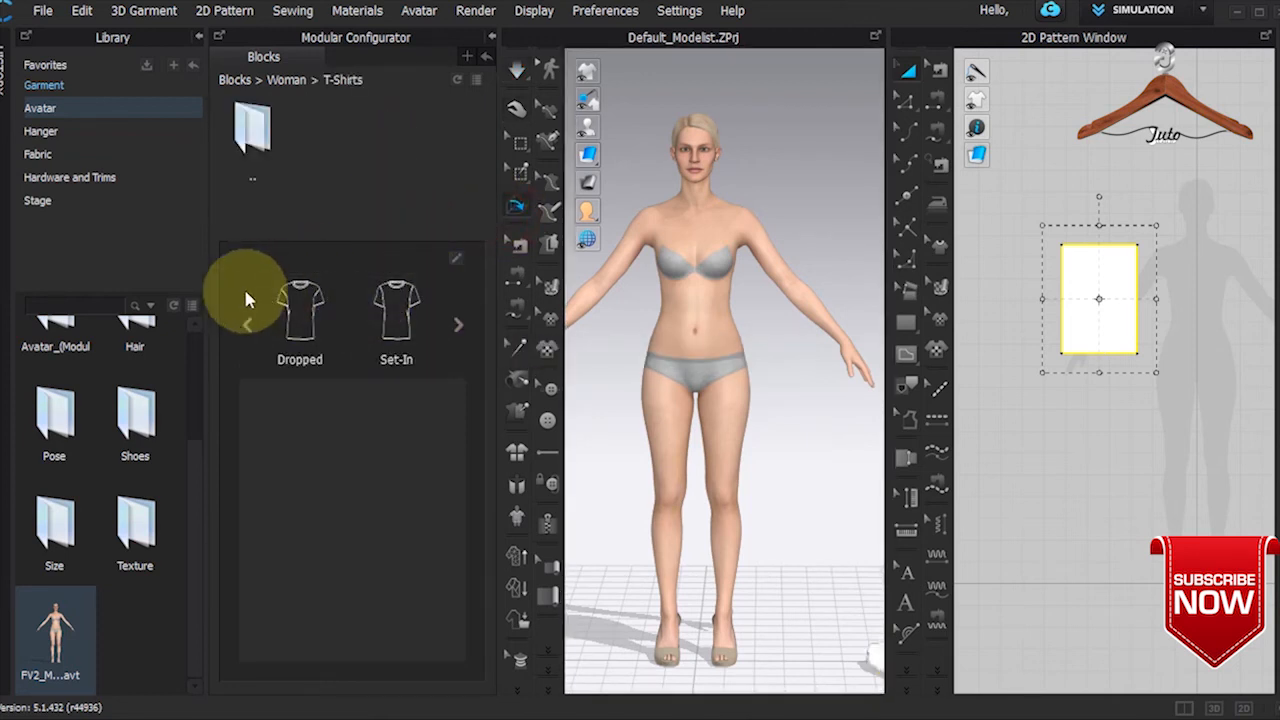
{"action": "double_click", "coordinate": [262, 132]}
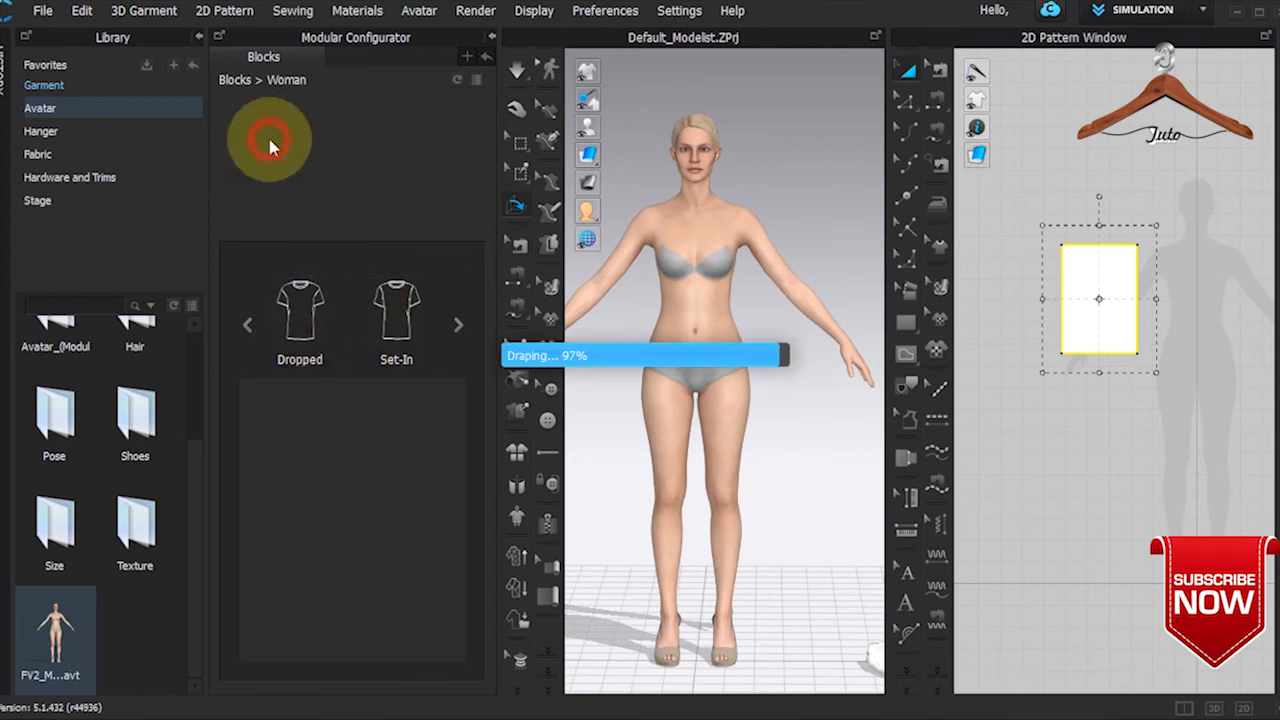
{"action": "left_click_drag", "start_coordinate": [357, 200], "coordinate": [458, 193]}
{"action": "double_click", "coordinate": [455, 176]}
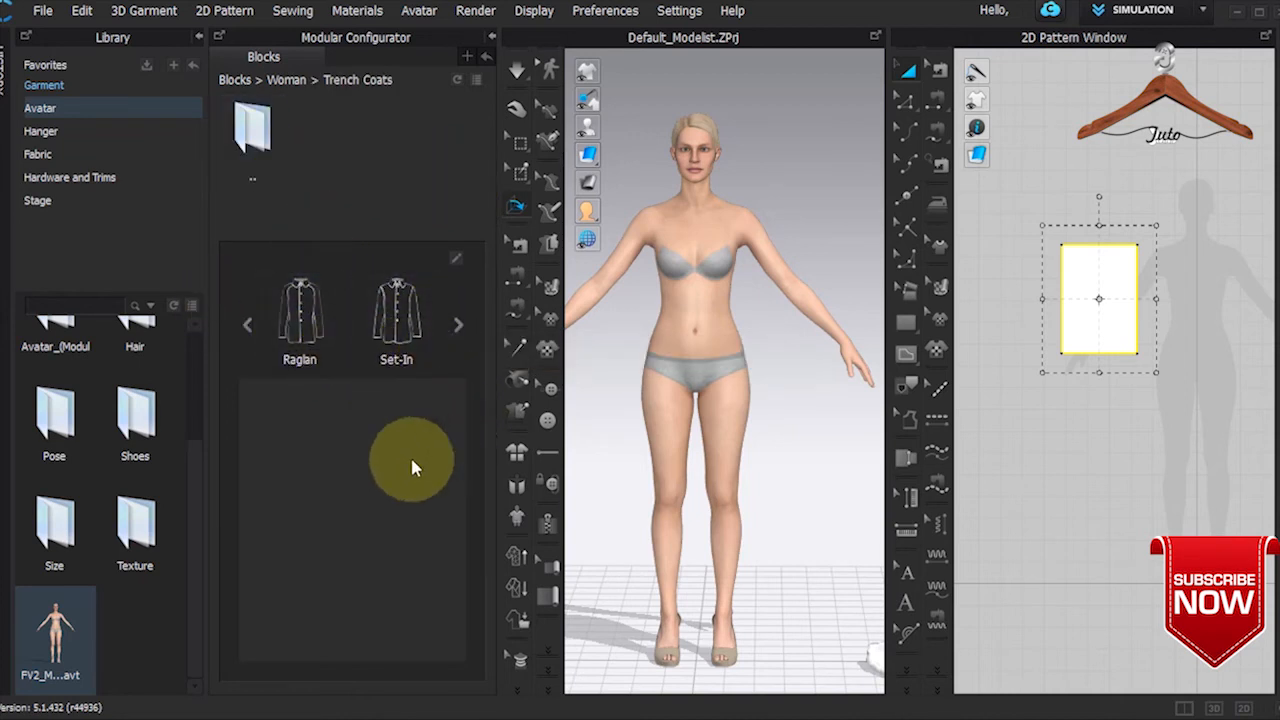
{"action": "left_click", "coordinate": [393, 318]}
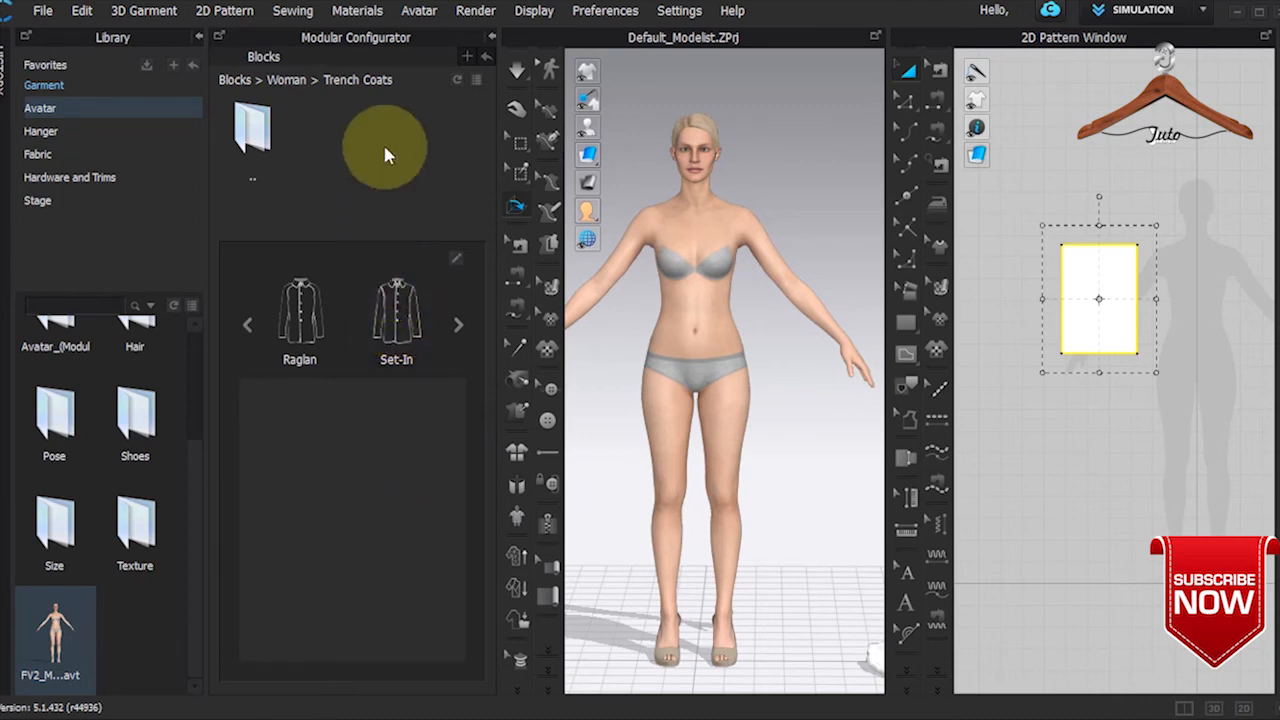
Step: Reset the block categories and view the Folded Shirt blocks before closing the Modular Configurator
{"action": "left_click", "coordinate": [481, 56]}
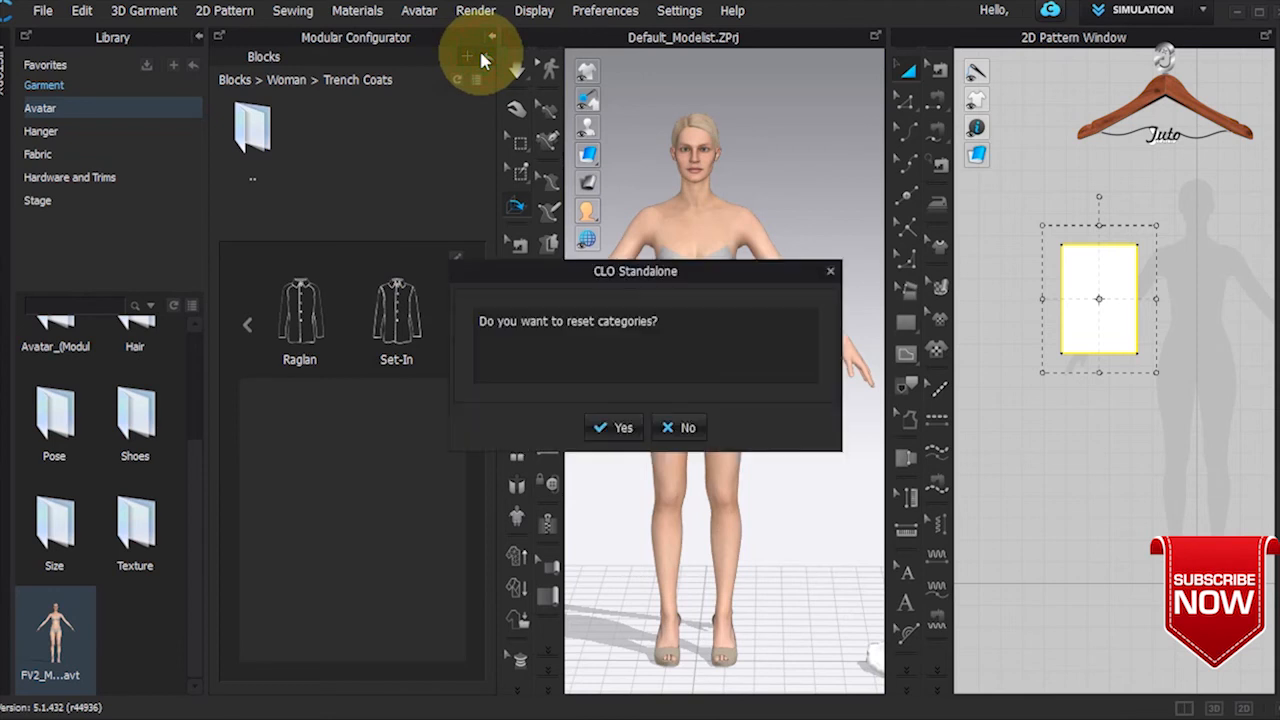
{"action": "left_click", "coordinate": [612, 426]}
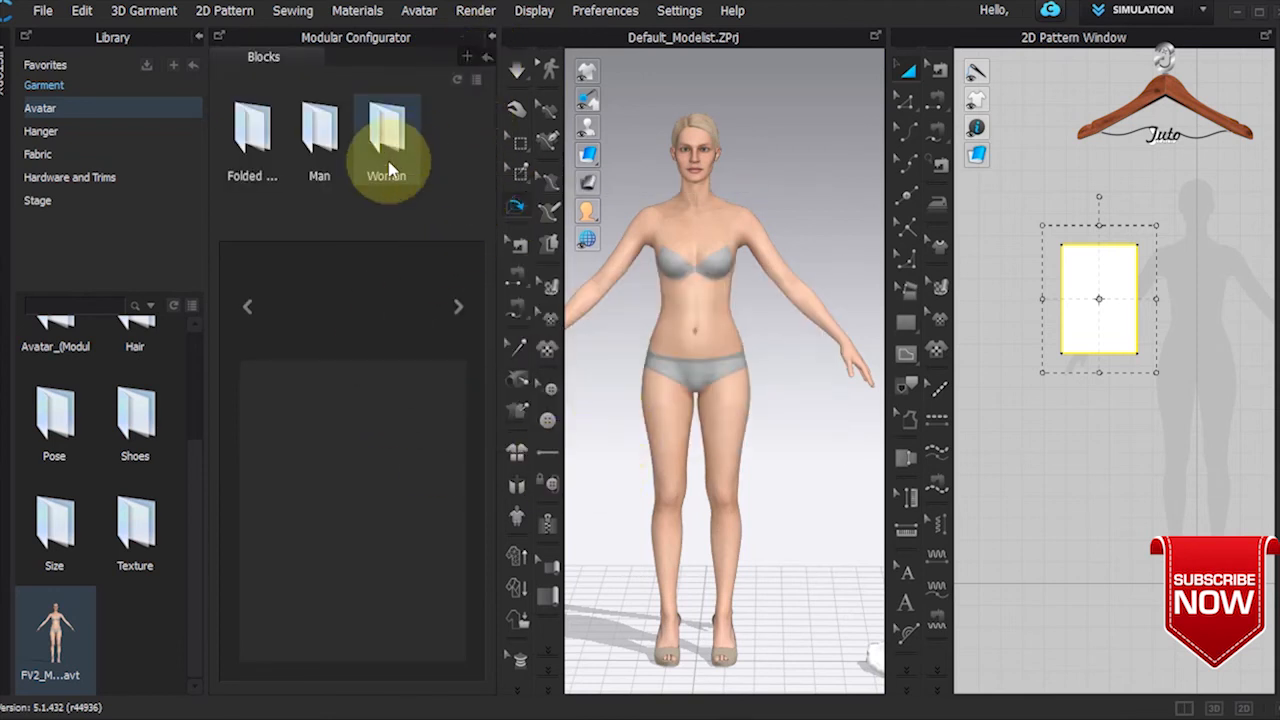
{"action": "double_click", "coordinate": [245, 140]}
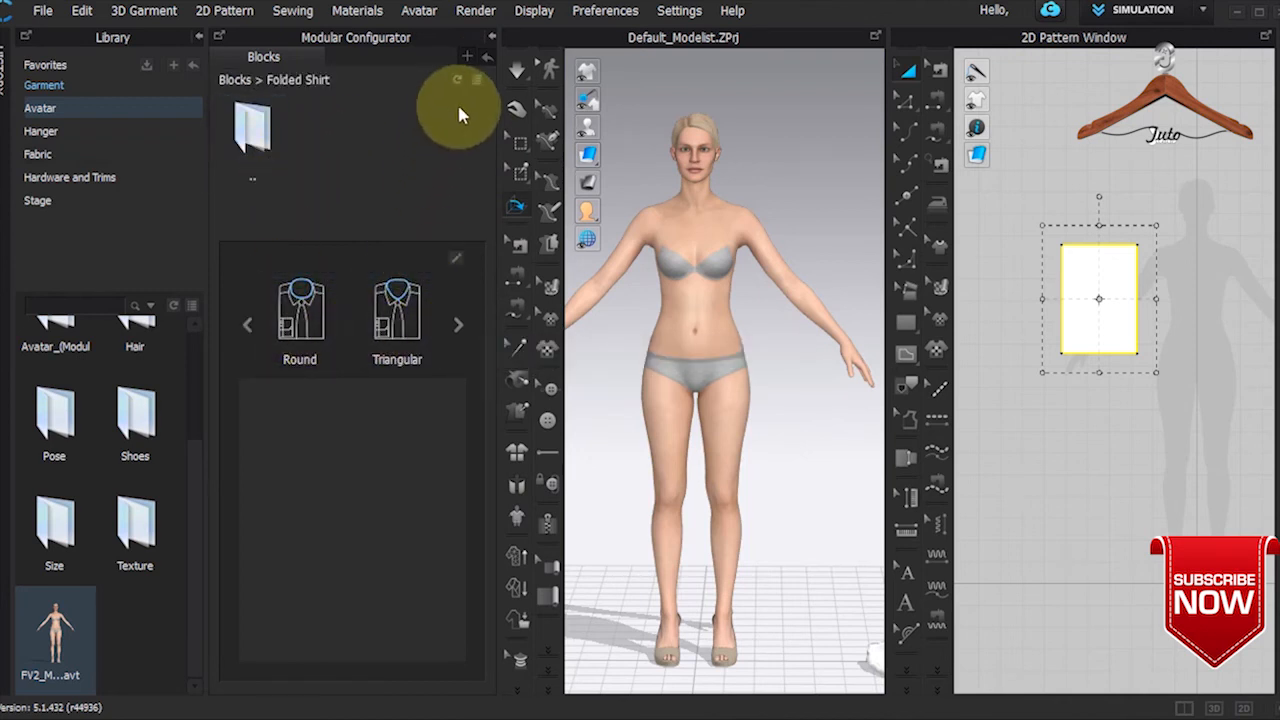
{"action": "left_click", "coordinate": [490, 38]}
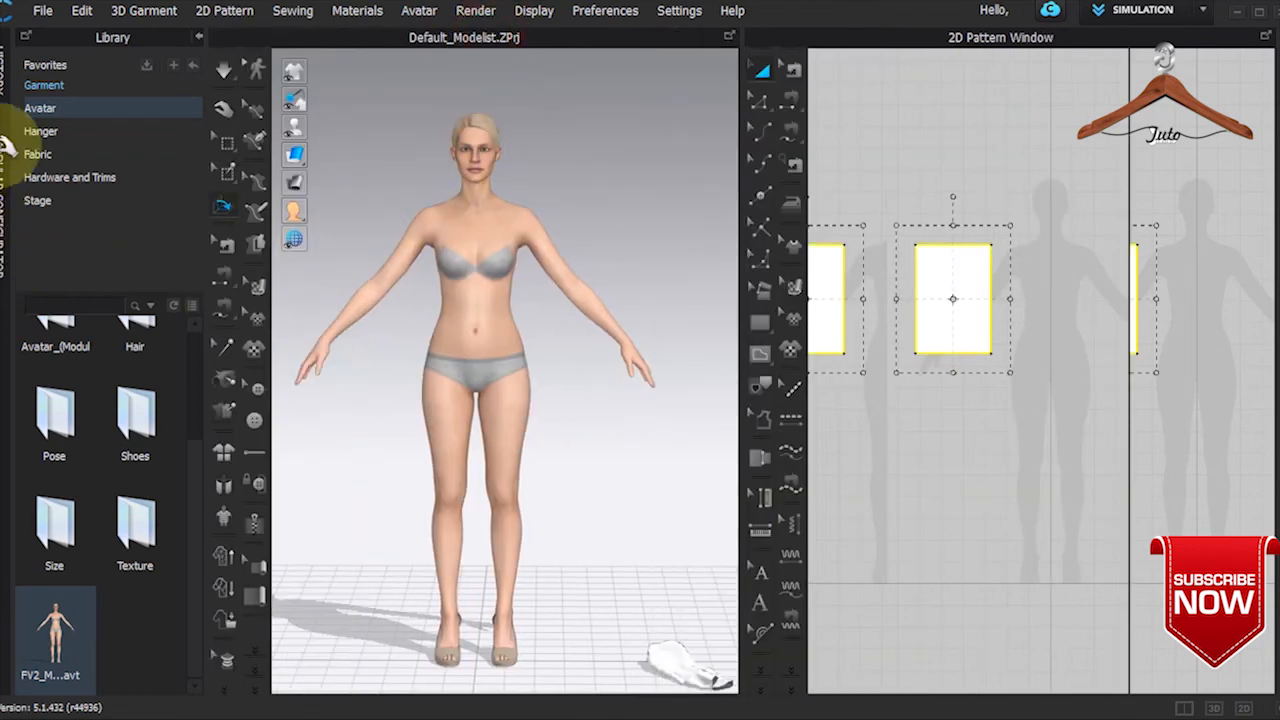
Step: Review the commands available for the rectangular pattern, and delete the pattern from the 2D window
{"action": "right_click", "coordinate": [990, 250]}
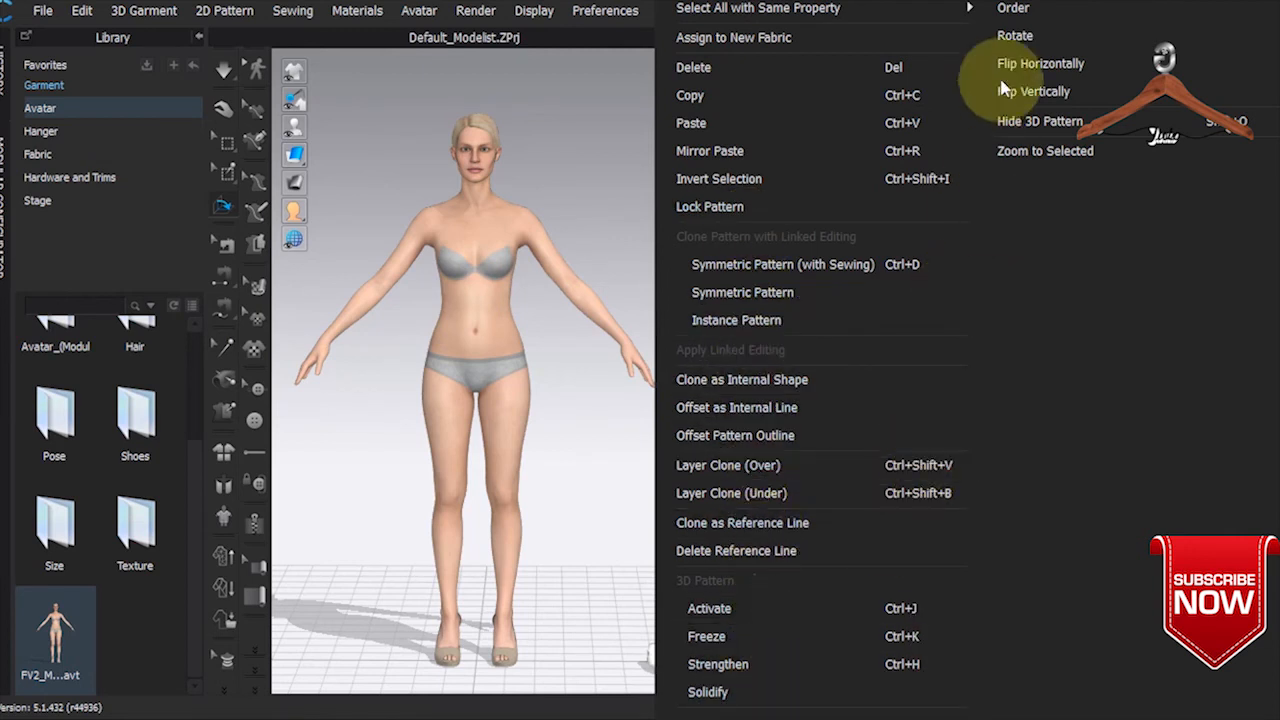
{"action": "mouse_move", "coordinate": [1010, 8]}
{"action": "mouse_move", "coordinate": [890, 8]}
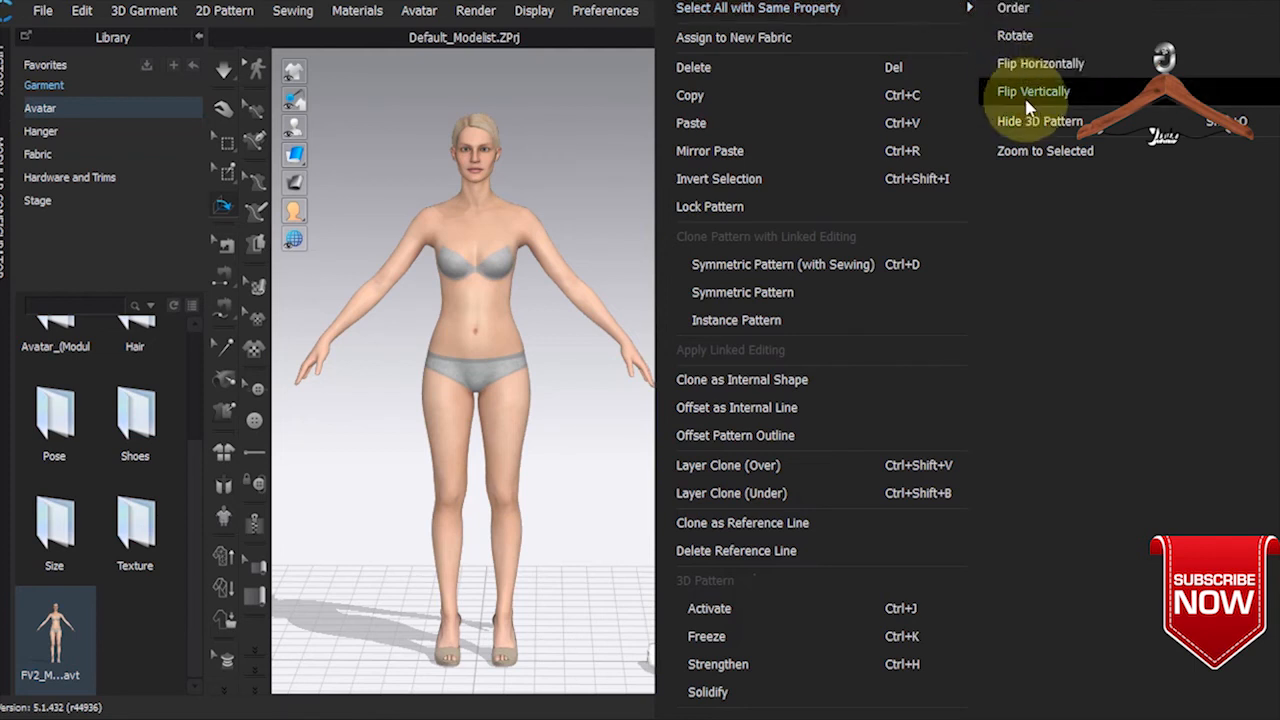
{"action": "mouse_move", "coordinate": [1015, 35]}
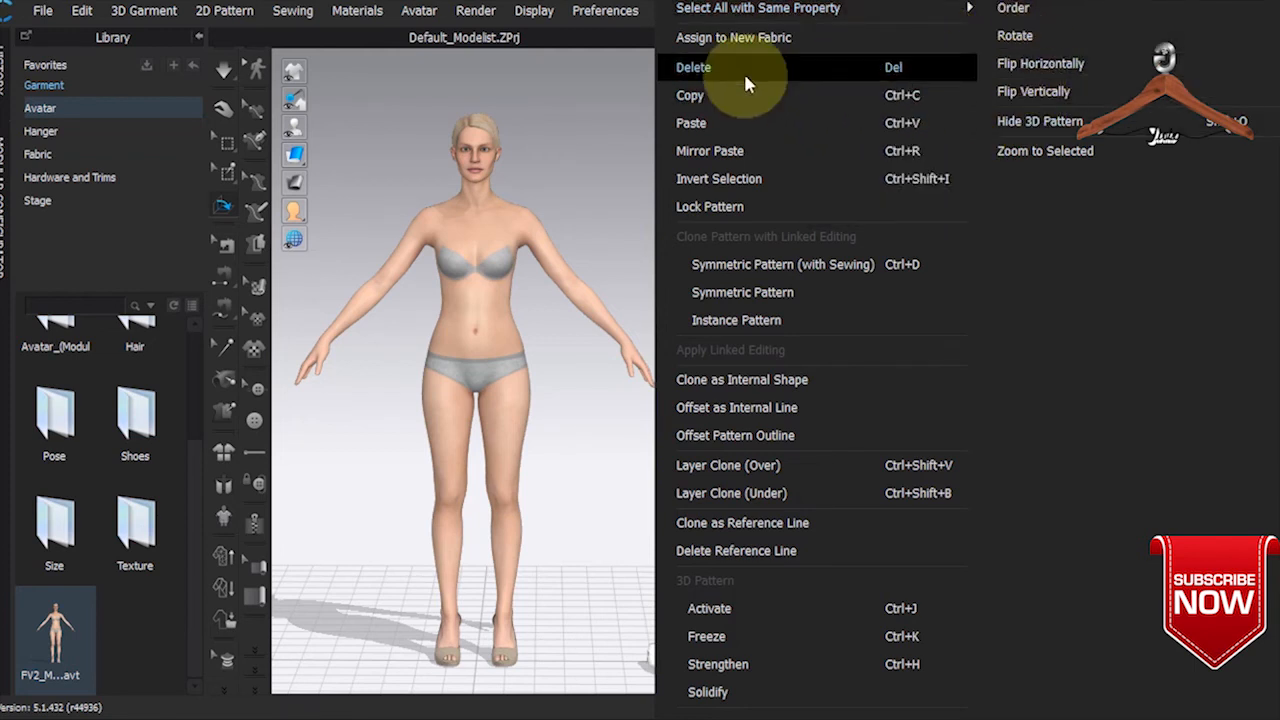
{"action": "key", "text": "Escape"}
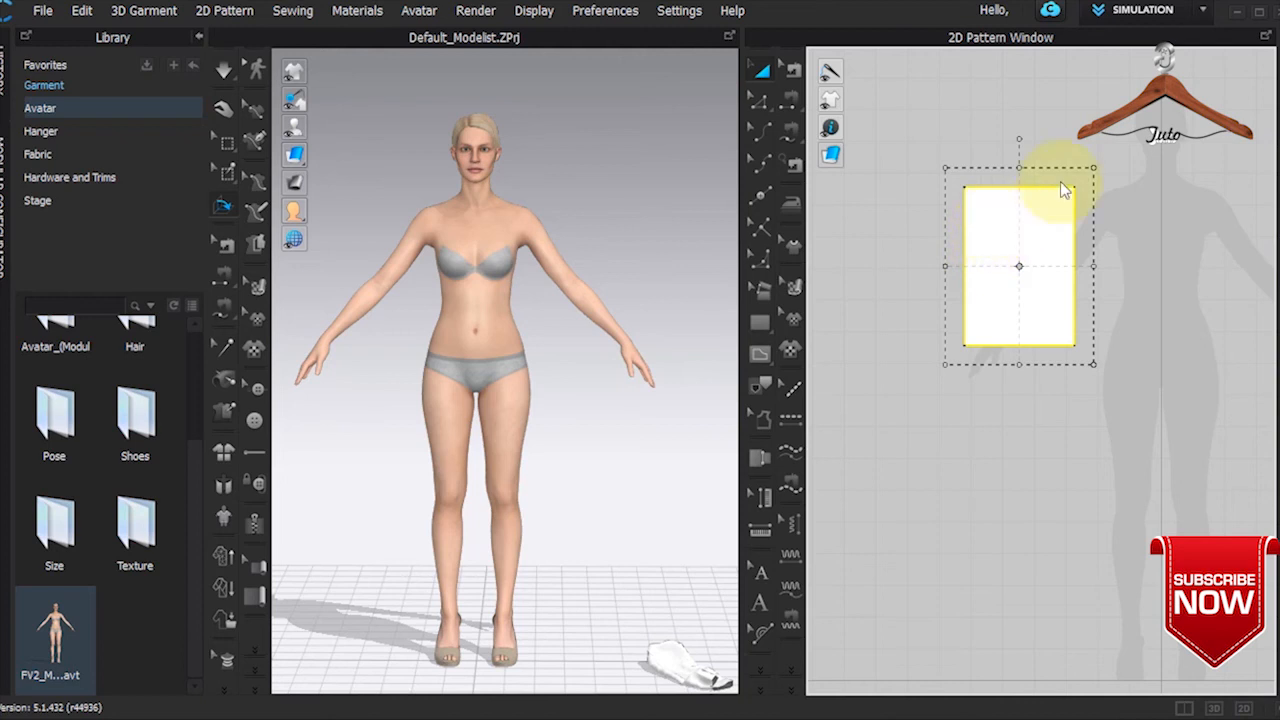
{"action": "key", "text": "Delete"}
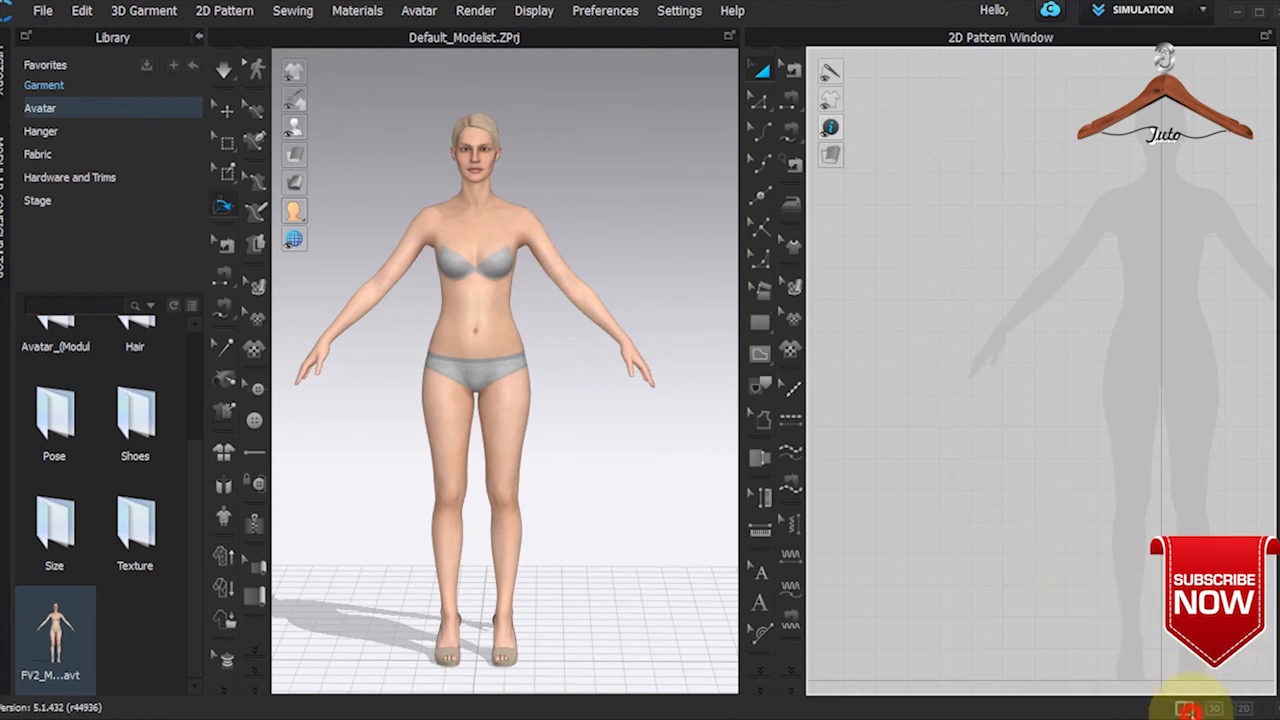
Step: Try the three workspace layouts: combined 3D and 2D, 3D only, and 2D only
{"action": "left_click", "coordinate": [1185, 708]}
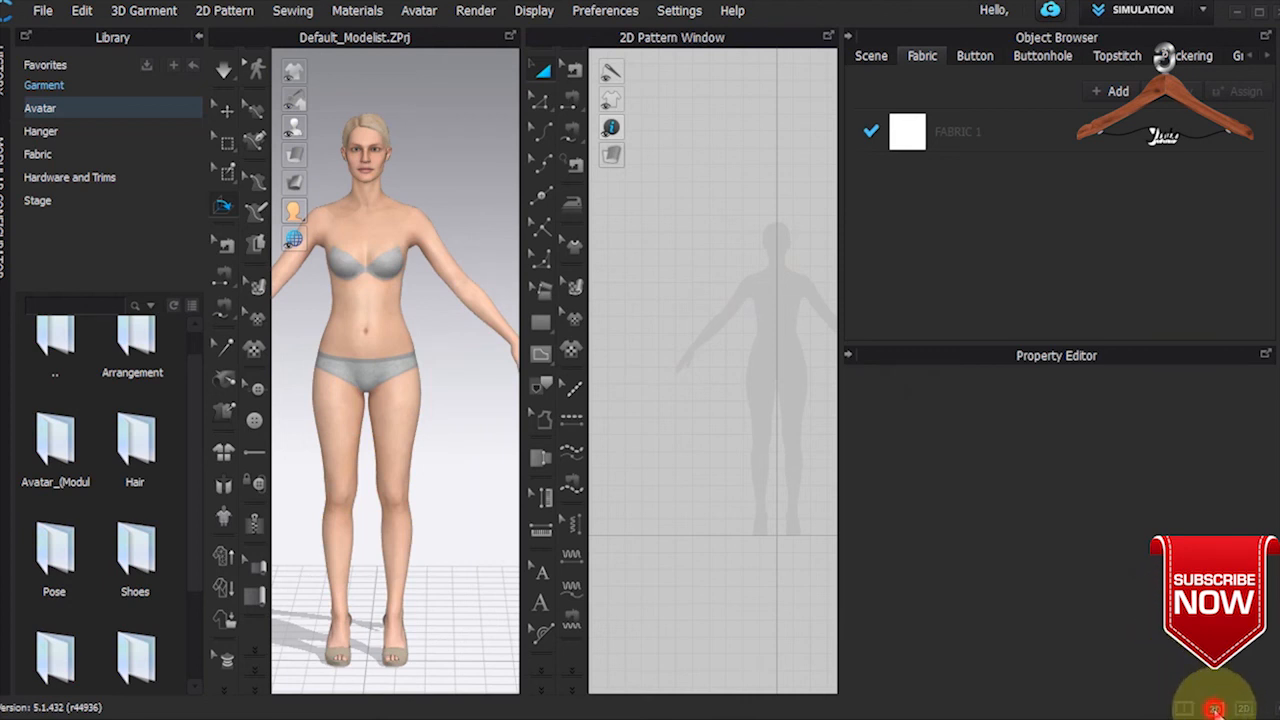
{"action": "left_click", "coordinate": [1214, 708]}
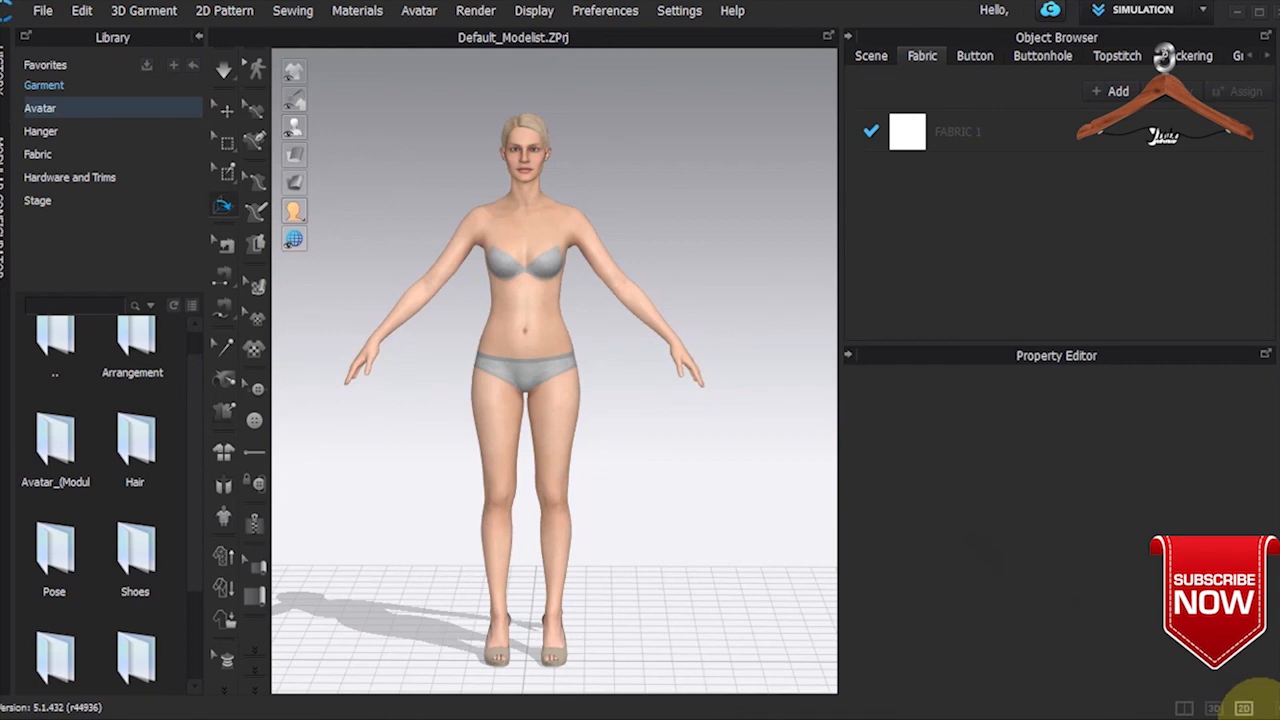
{"action": "left_click", "coordinate": [1245, 708]}
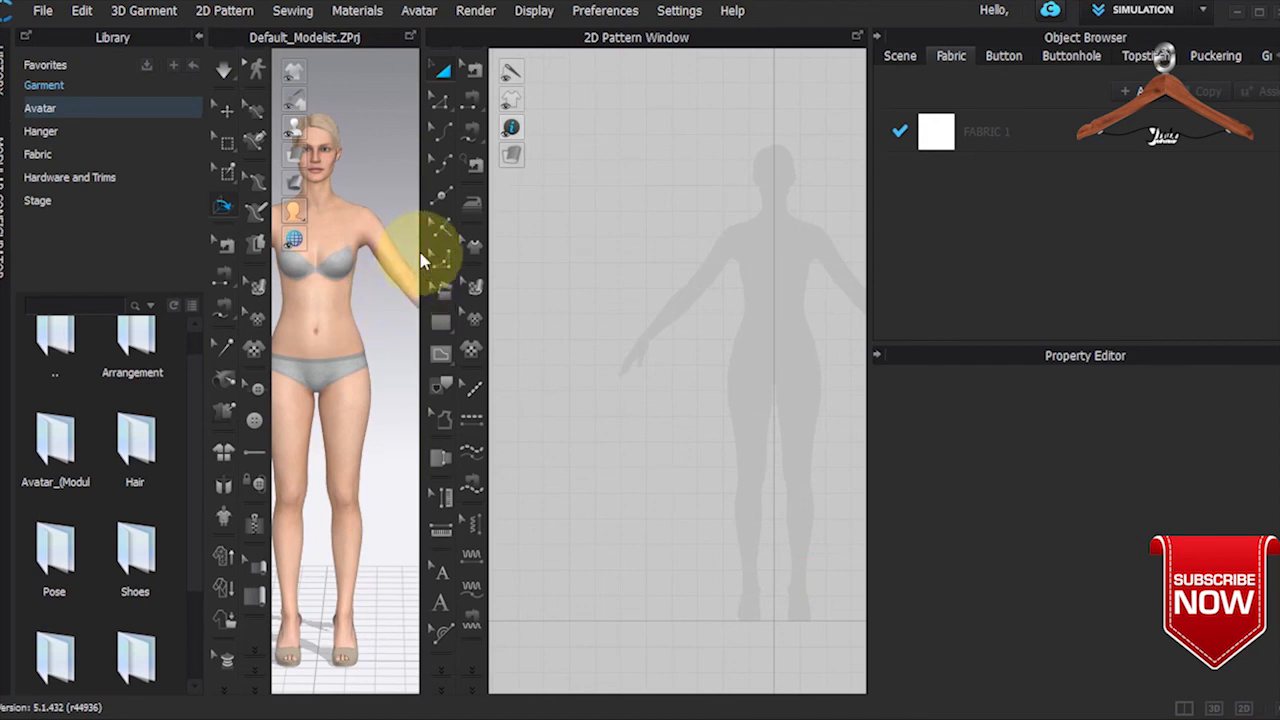
Step: Widen the 3D and 2D windows and collapse the Object Browser and Property Editor
{"action": "left_click_drag", "start_coordinate": [430, 257], "coordinate": [571, 247]}
{"action": "left_click_drag", "start_coordinate": [868, 207], "coordinate": [1012, 214]}
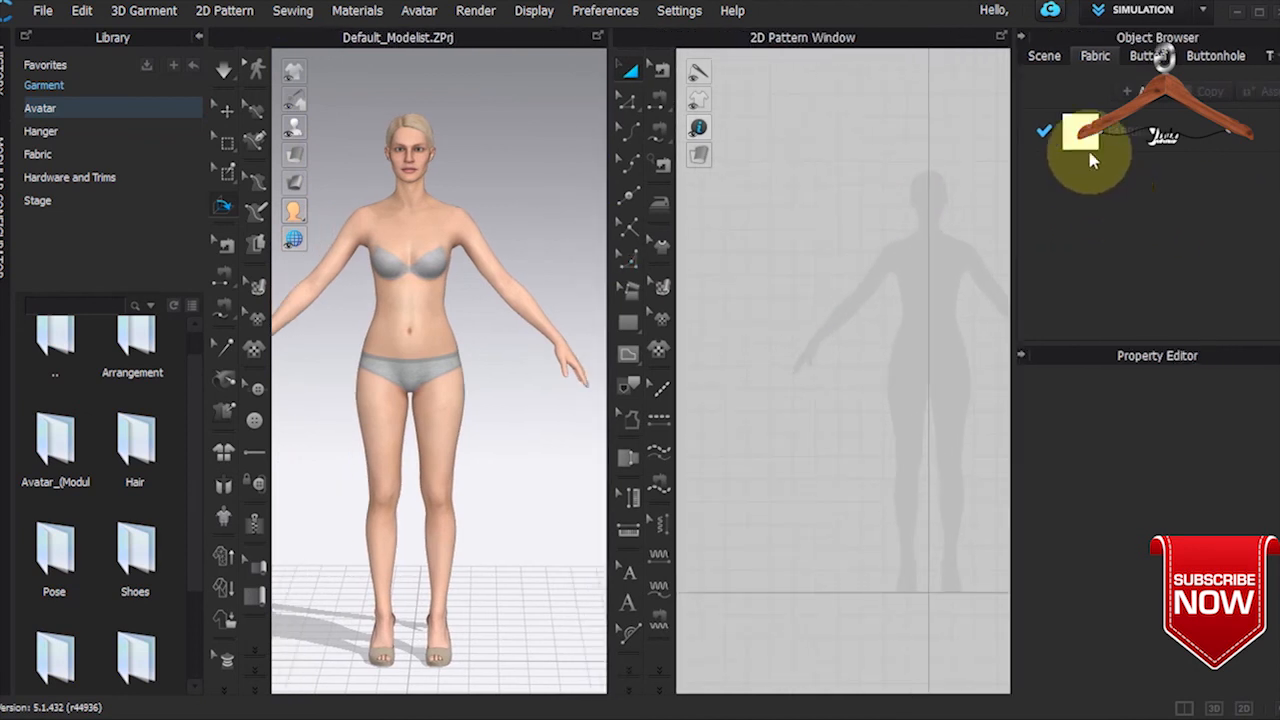
{"action": "left_click", "coordinate": [1020, 37]}
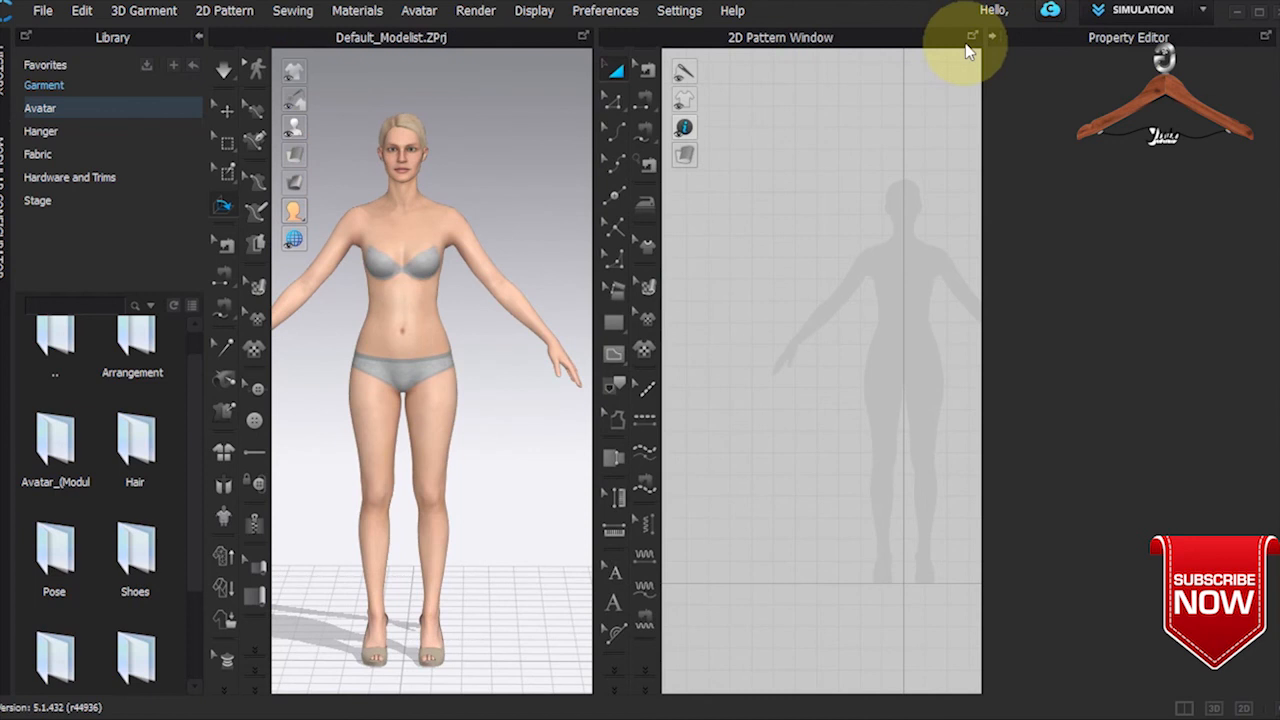
{"action": "left_click", "coordinate": [991, 38]}
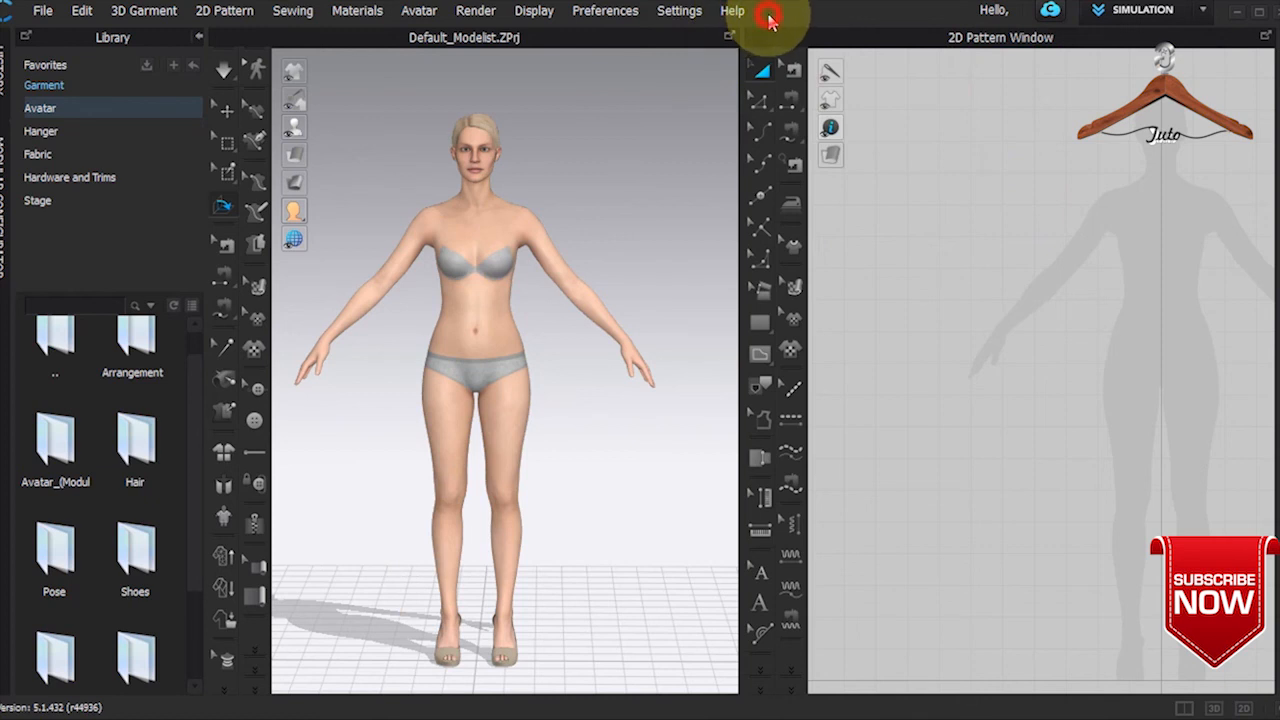
Step: Switch the program window between restored and maximized size, and minimize it to the desktop
{"action": "double_click", "coordinate": [766, 16]}
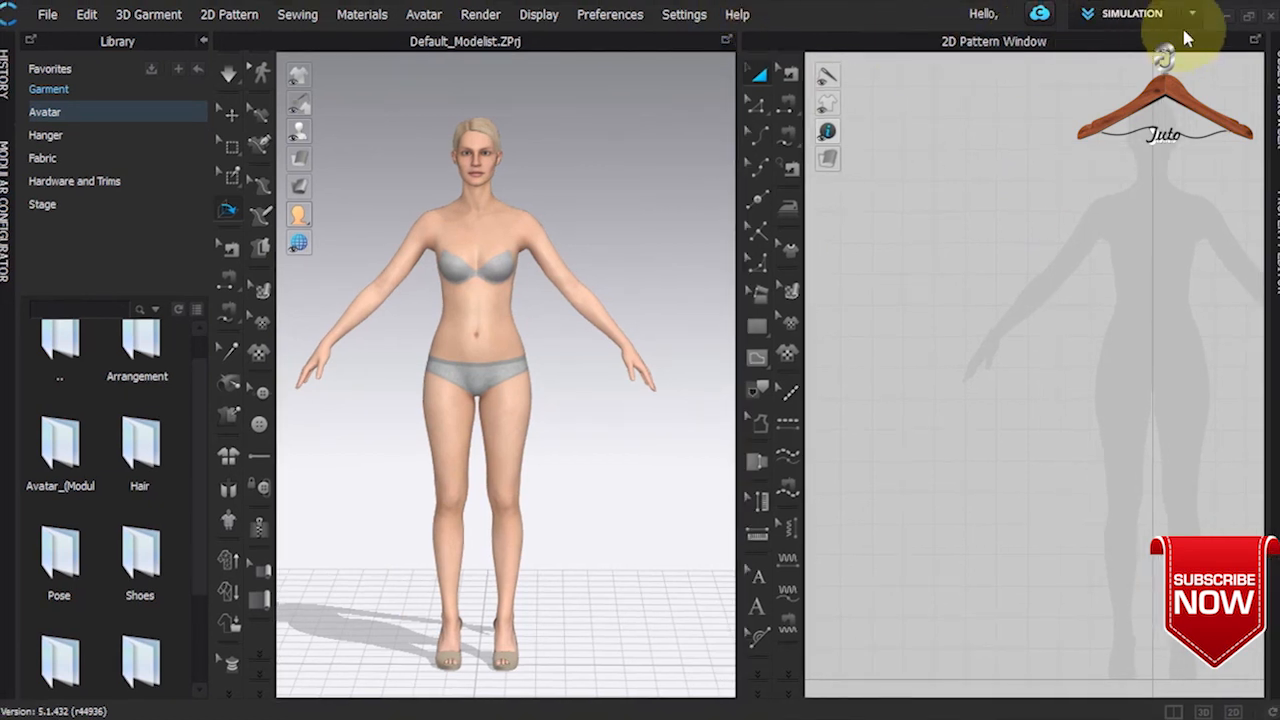
{"action": "double_click", "coordinate": [863, 20]}
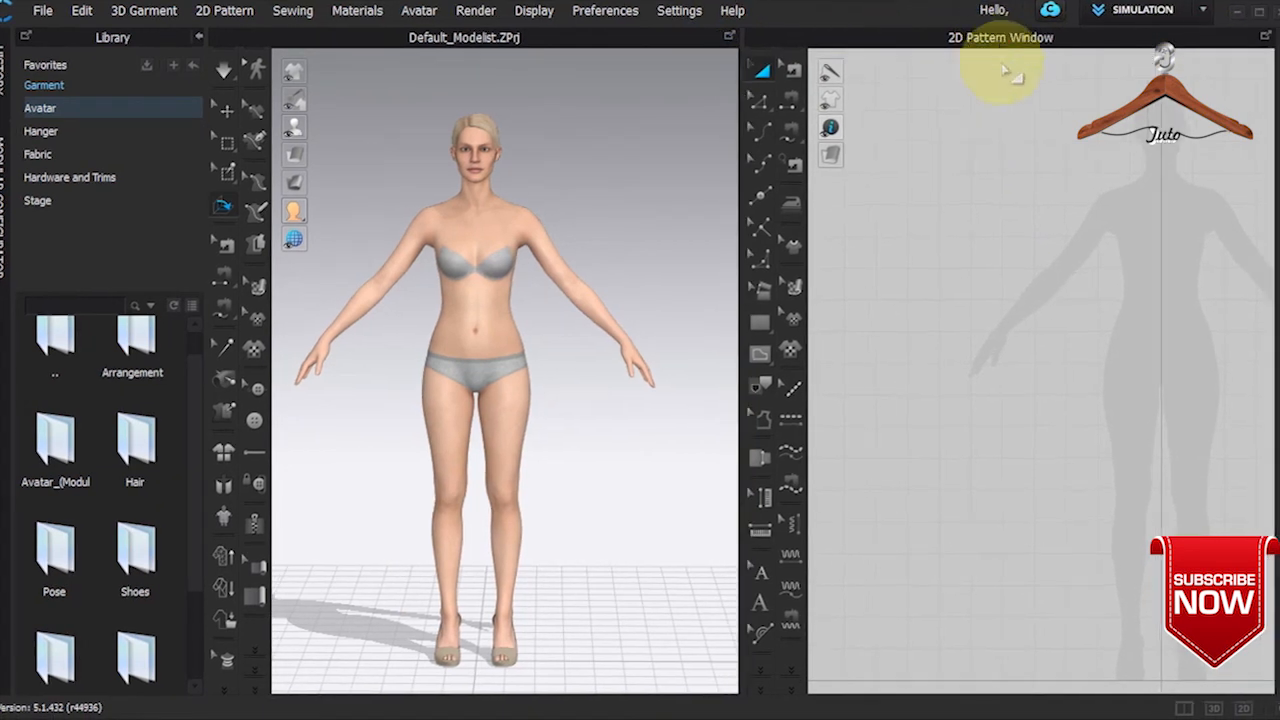
{"action": "left_click", "coordinate": [1238, 19]}
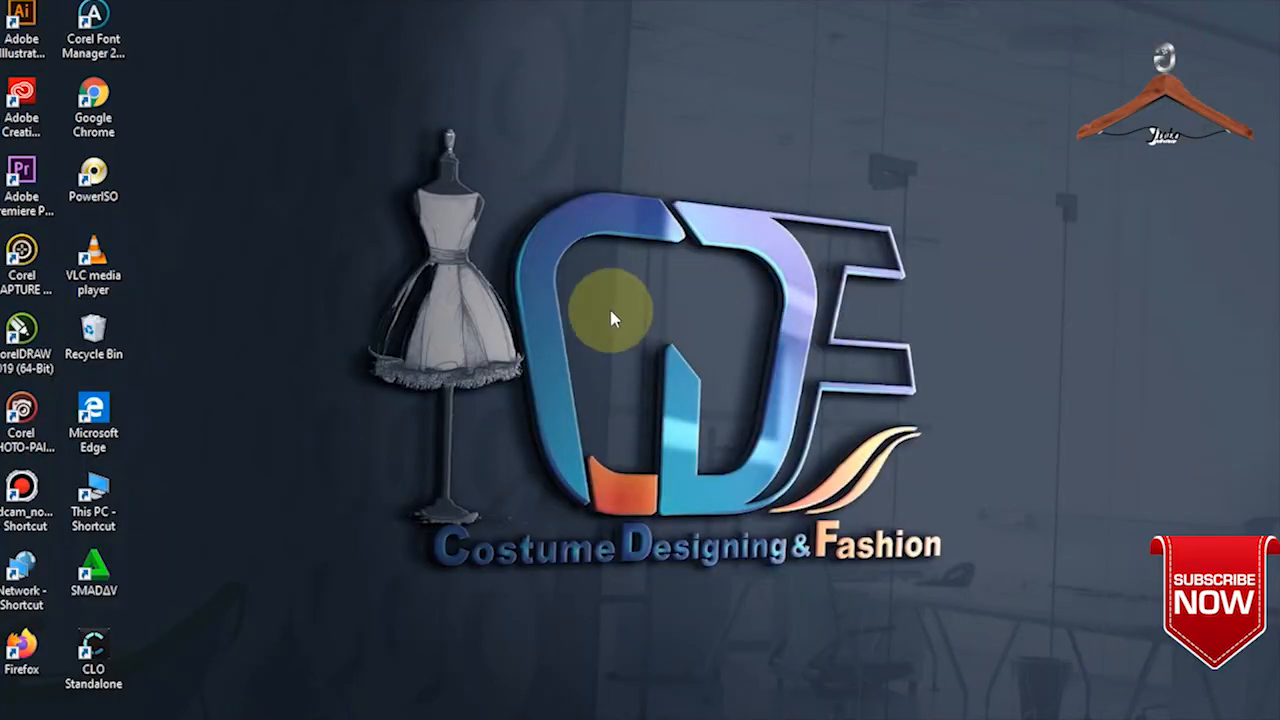